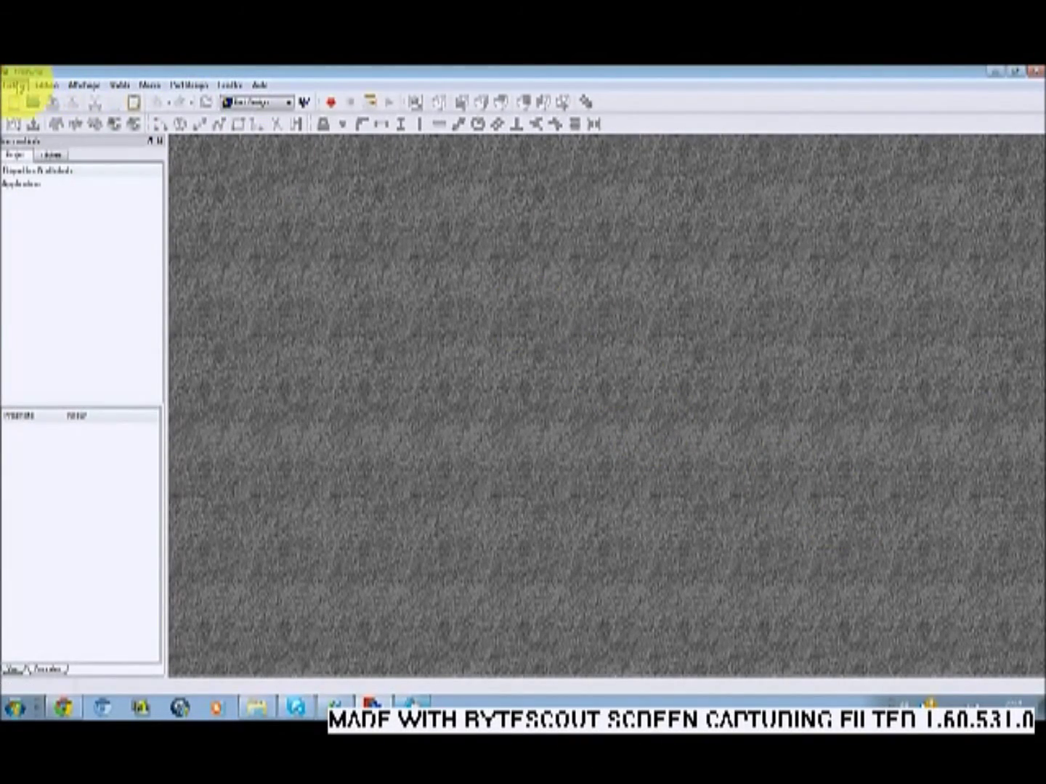
Create a new document in the Part Design workbench with the Tasks panel showing
{"action": "left_click", "coordinate": [16, 85]}
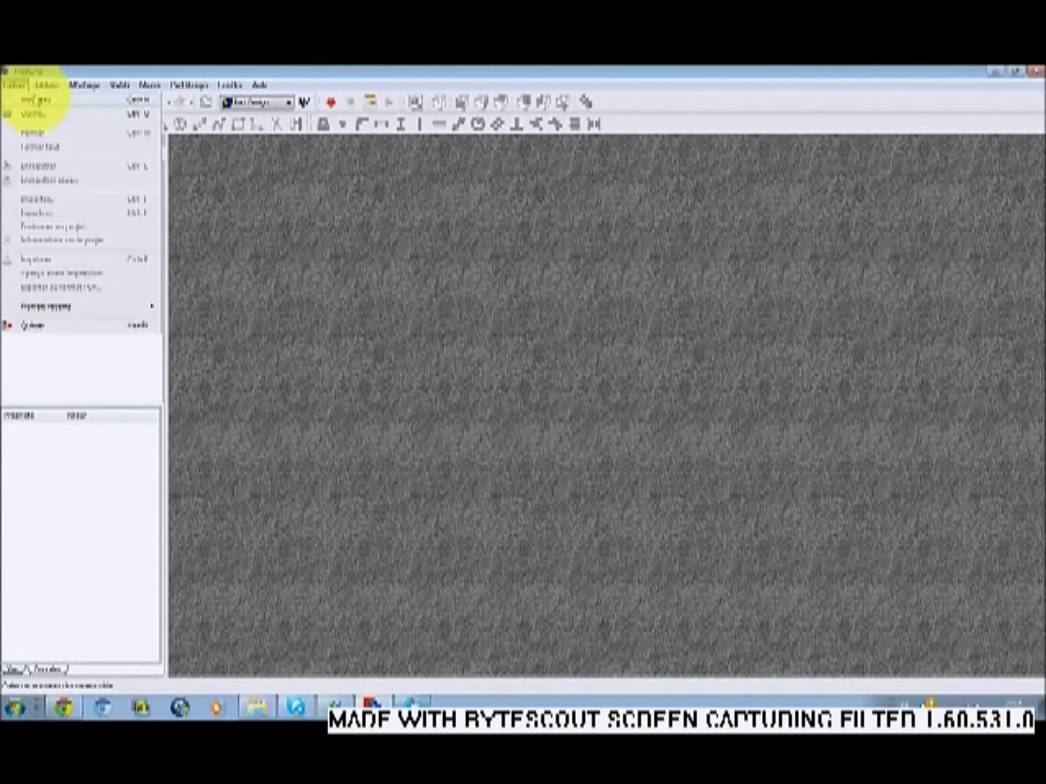
{"action": "left_click", "coordinate": [41, 100]}
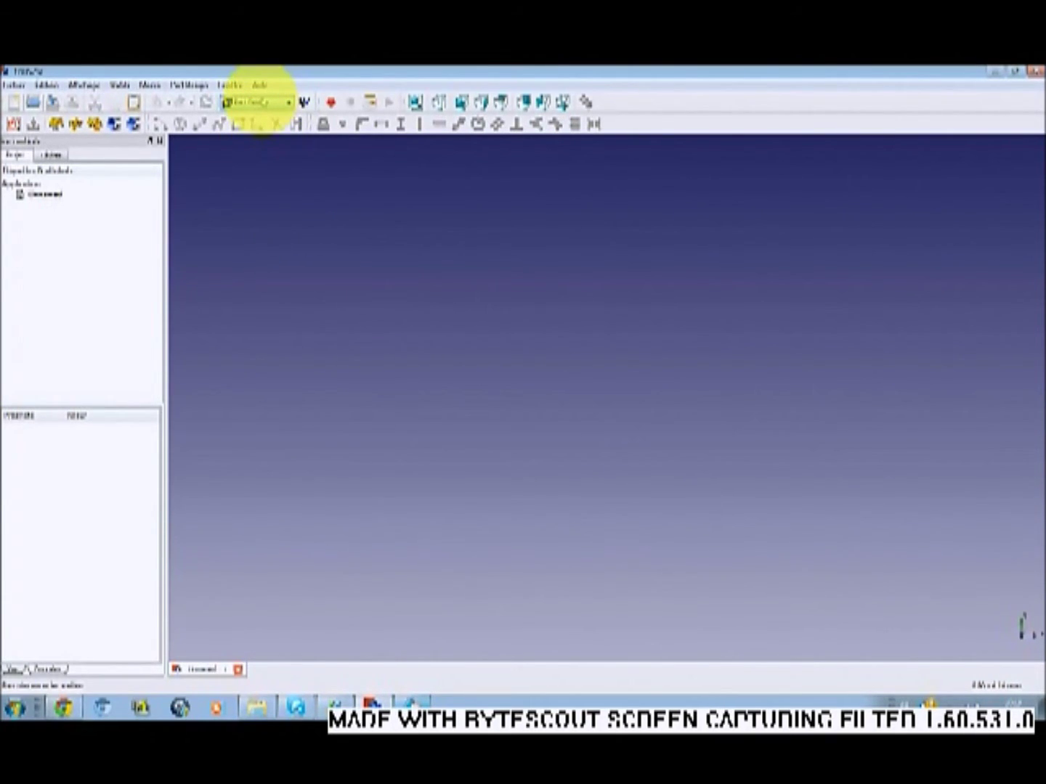
{"action": "left_click", "coordinate": [258, 102]}
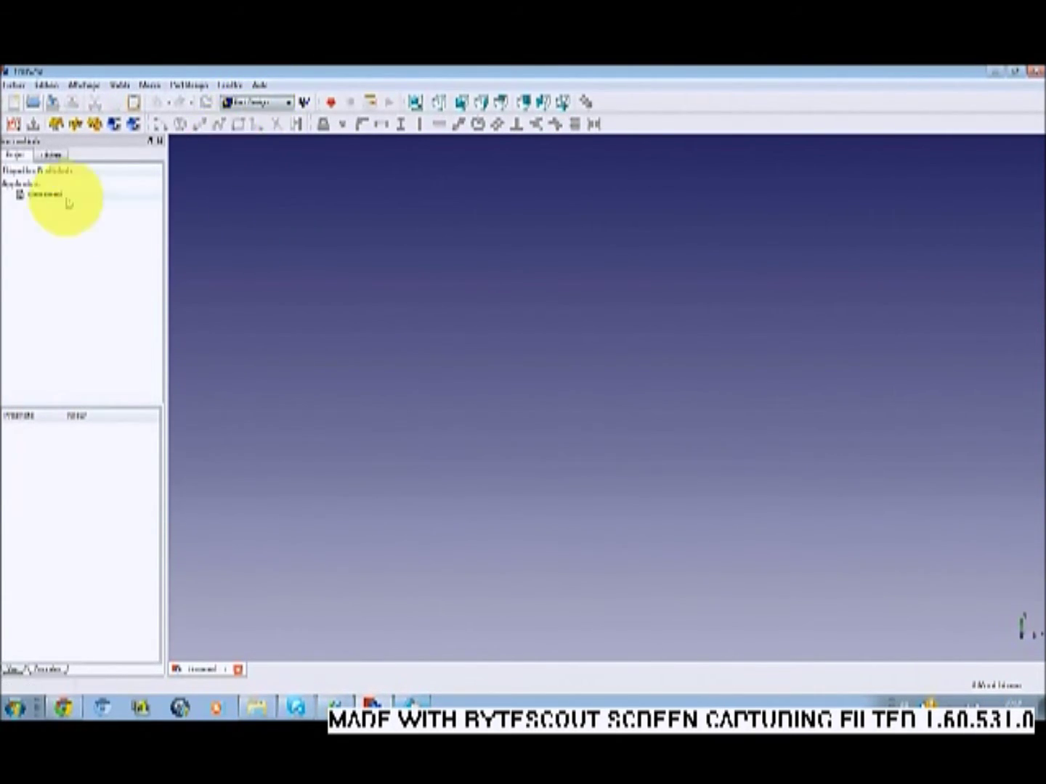
{"action": "left_click", "coordinate": [51, 155]}
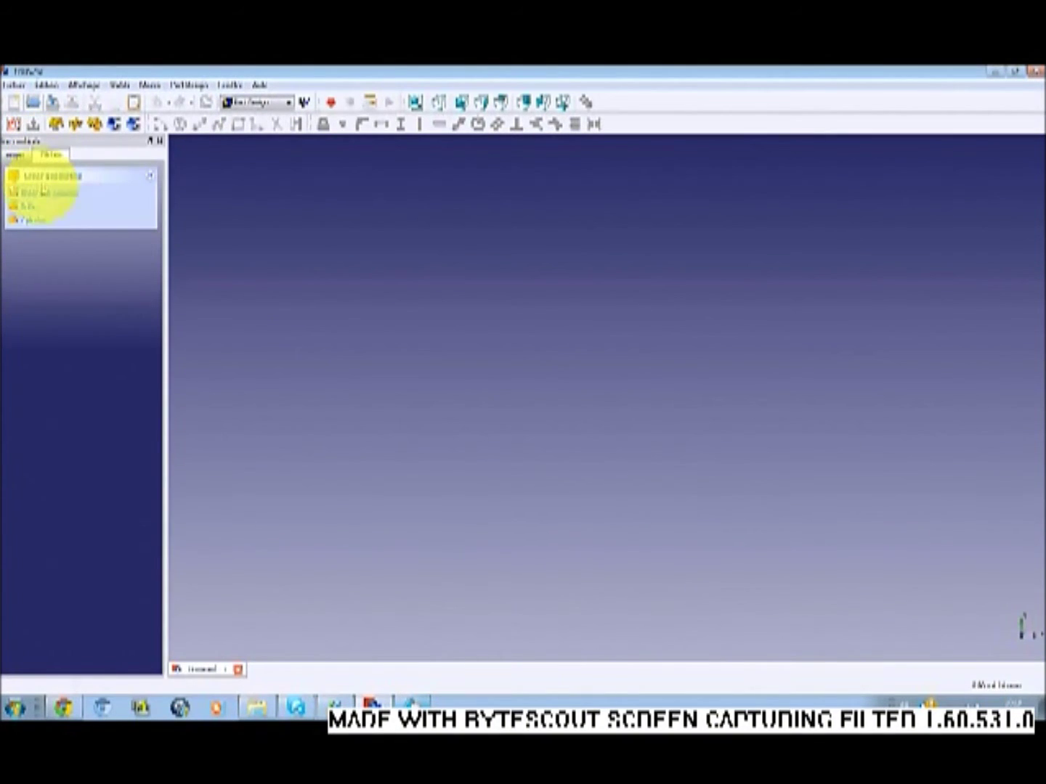
{"action": "left_click", "coordinate": [46, 194]}
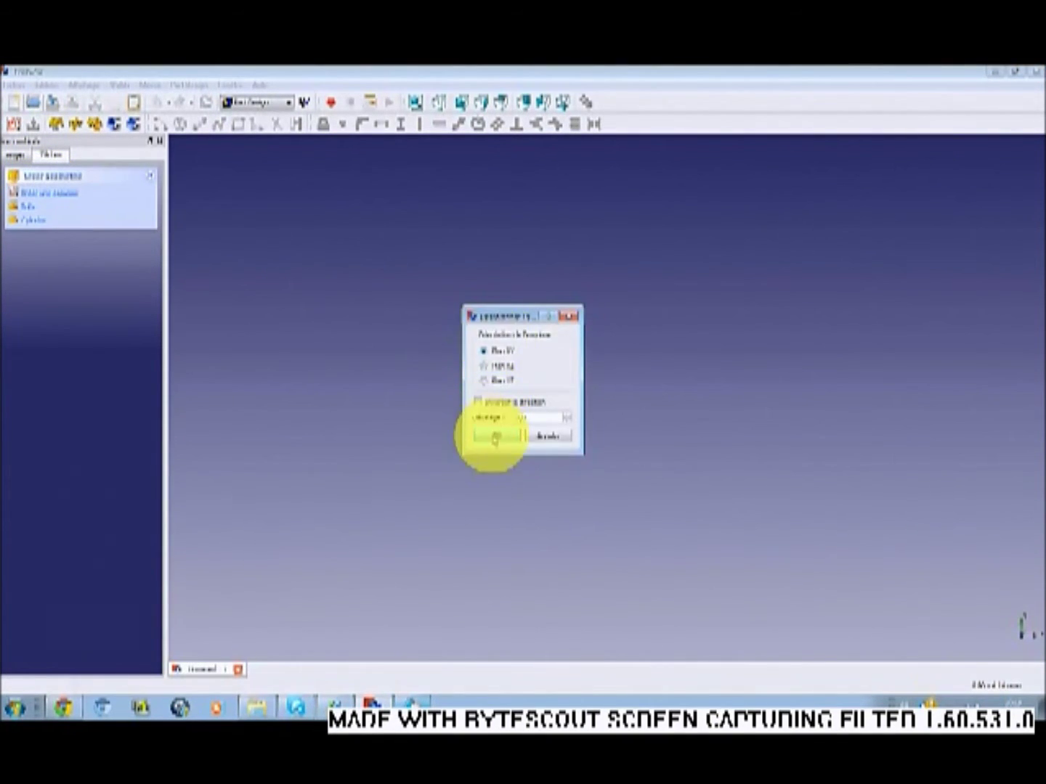
Draw a circle on the XY plane sketch
{"action": "left_click", "coordinate": [496, 437]}
{"action": "left_click", "coordinate": [180, 125]}
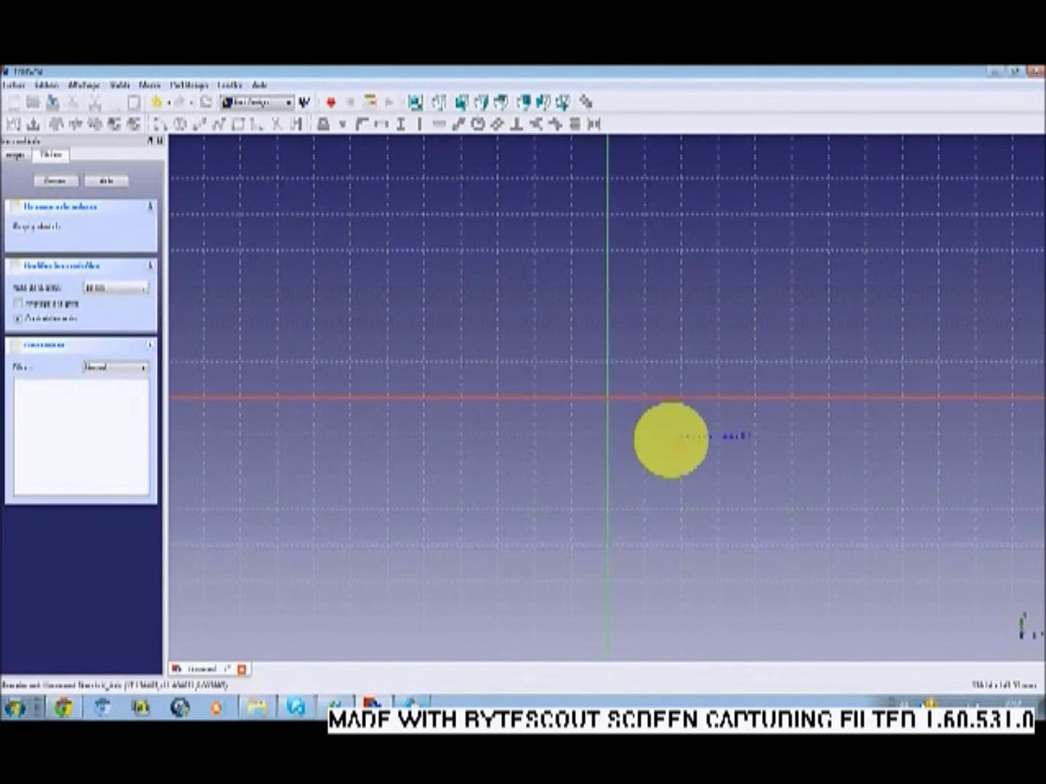
{"action": "left_click", "coordinate": [535, 348]}
{"action": "left_click", "coordinate": [630, 486]}
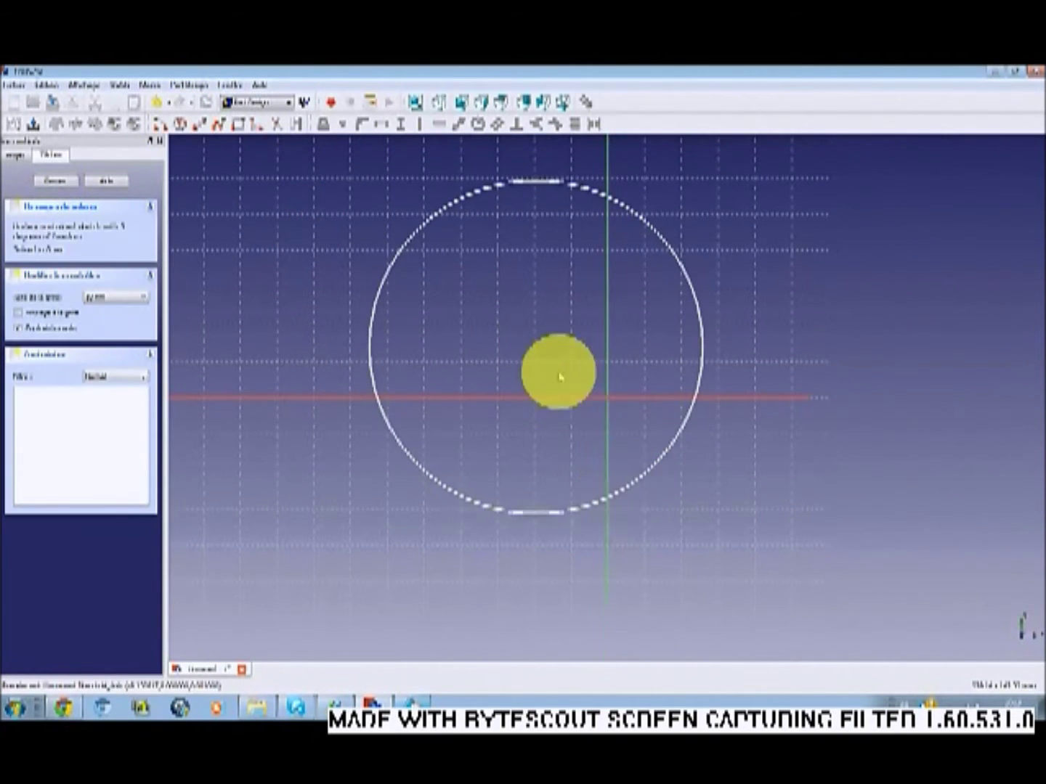
Constrain the circle centre to distance 0 from both axes, putting it on the origin
{"action": "left_click", "coordinate": [536, 344]}
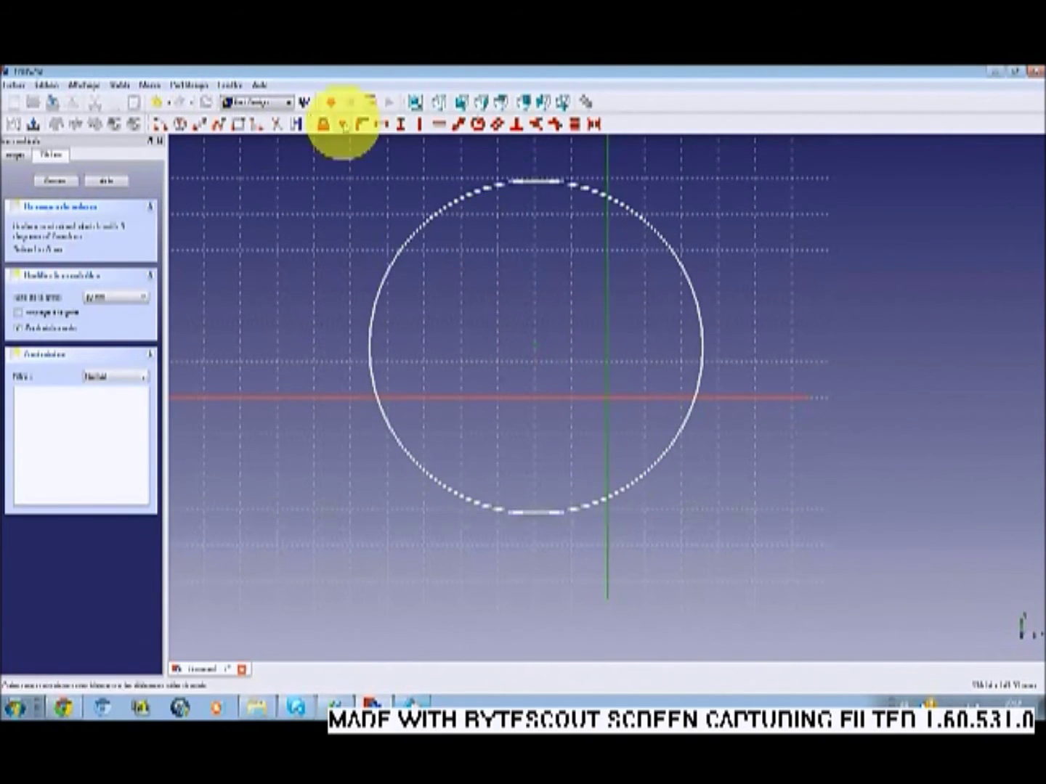
{"action": "left_click", "coordinate": [378, 124]}
{"action": "double_click", "coordinate": [560, 381]}
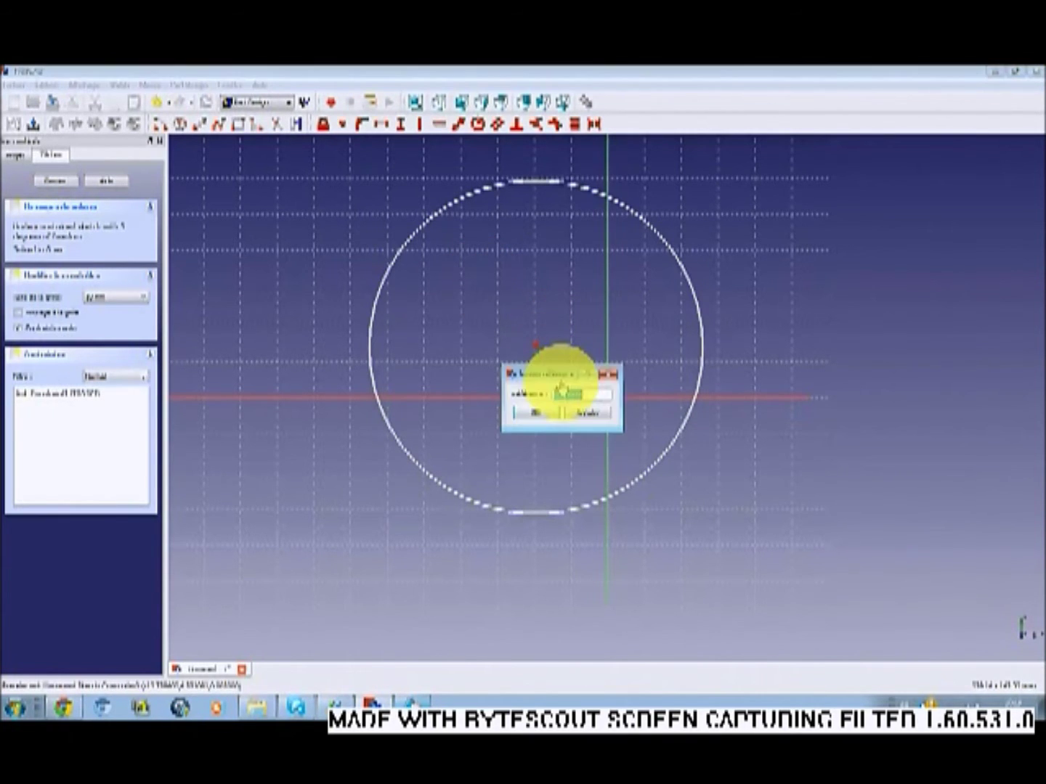
{"action": "key", "text": "Return"}
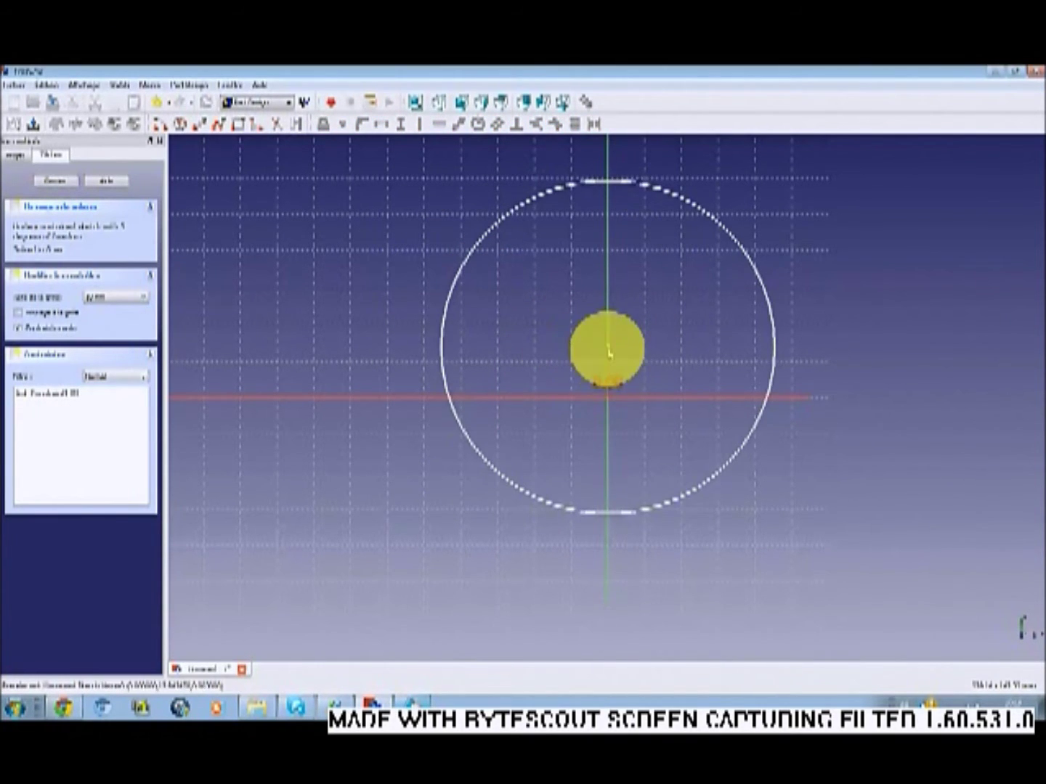
{"action": "left_click", "coordinate": [634, 396]}
{"action": "left_click", "coordinate": [401, 130]}
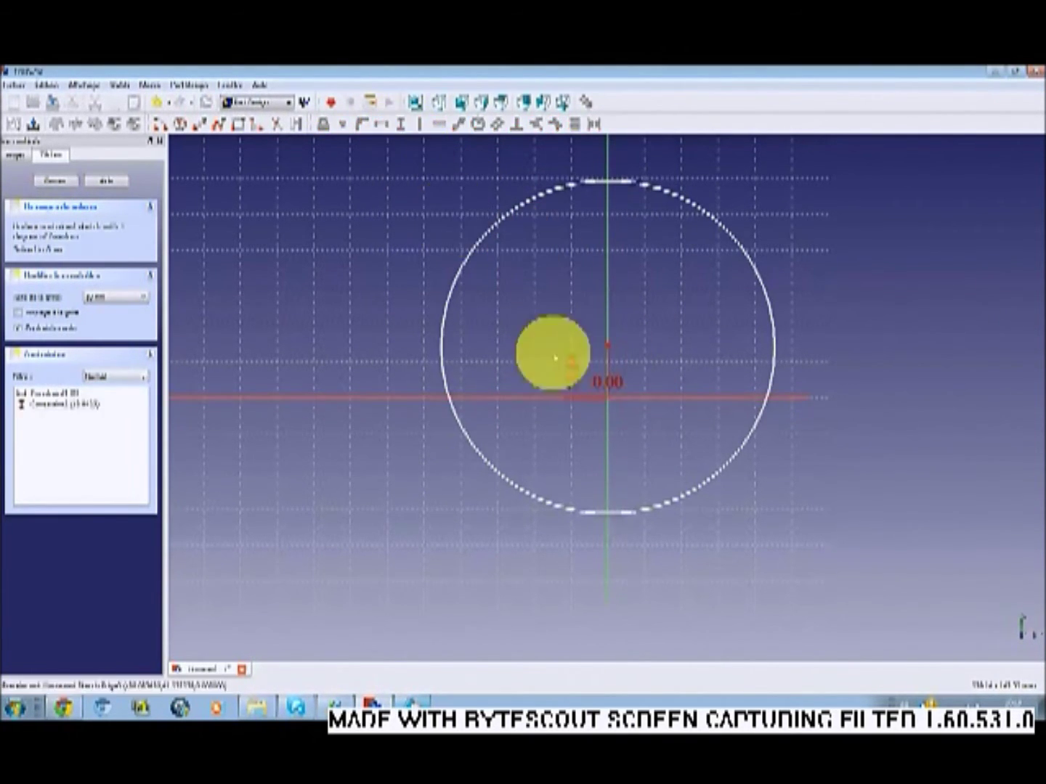
{"action": "double_click", "coordinate": [576, 376]}
{"action": "key", "text": "Return"}
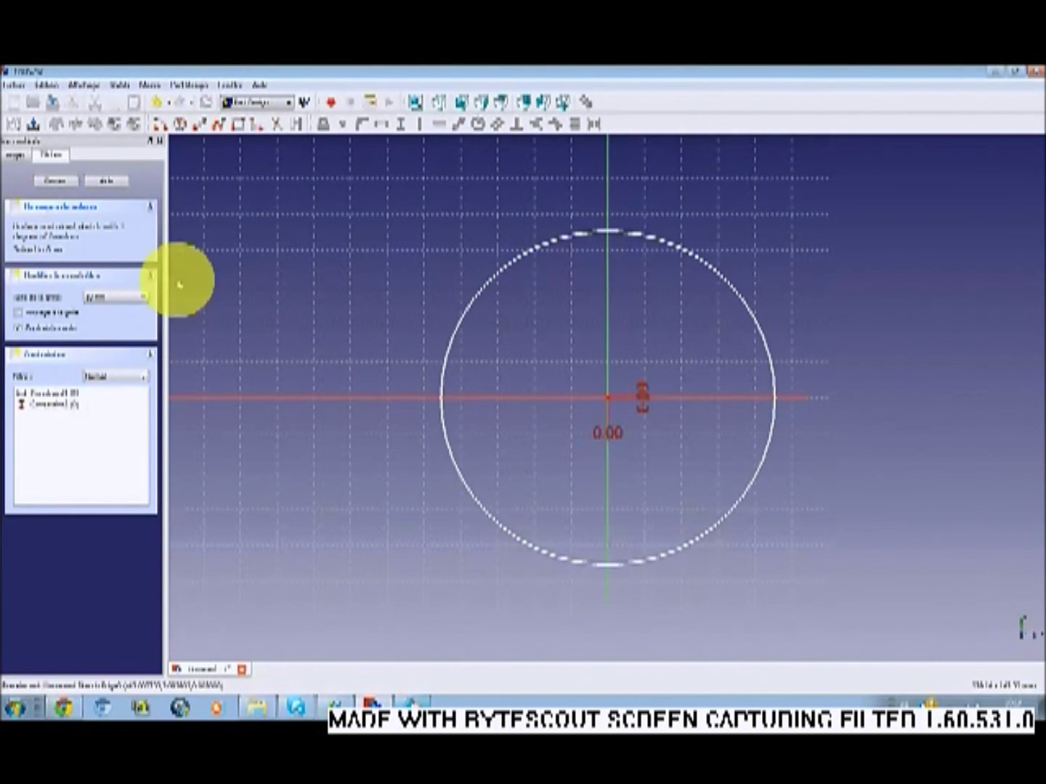
Add a radius constraint to the circle and close the sketch
{"action": "left_click", "coordinate": [493, 266]}
{"action": "left_click", "coordinate": [480, 126]}
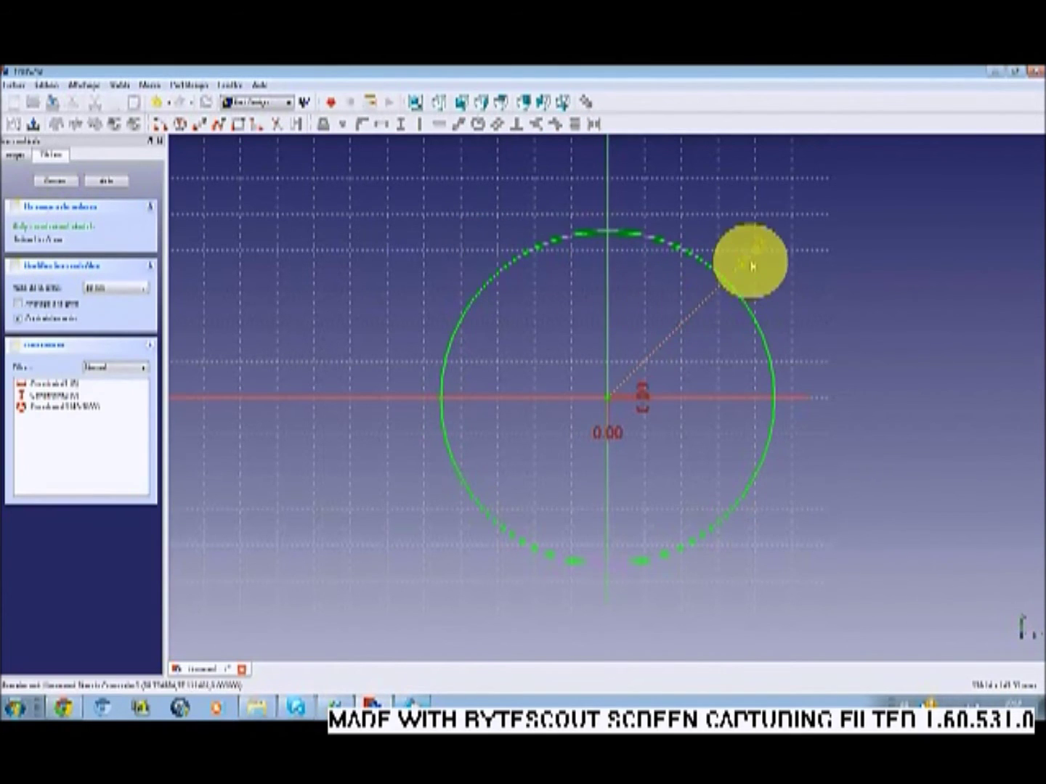
{"action": "double_click", "coordinate": [109, 408]}
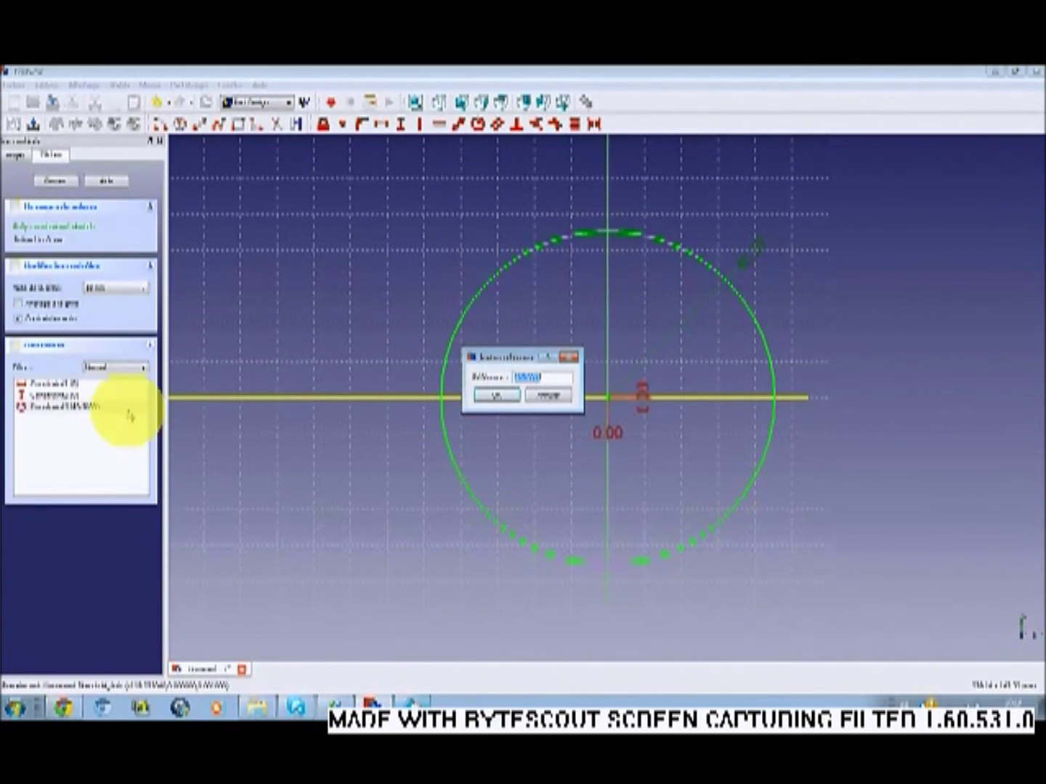
{"action": "key", "text": "Return"}
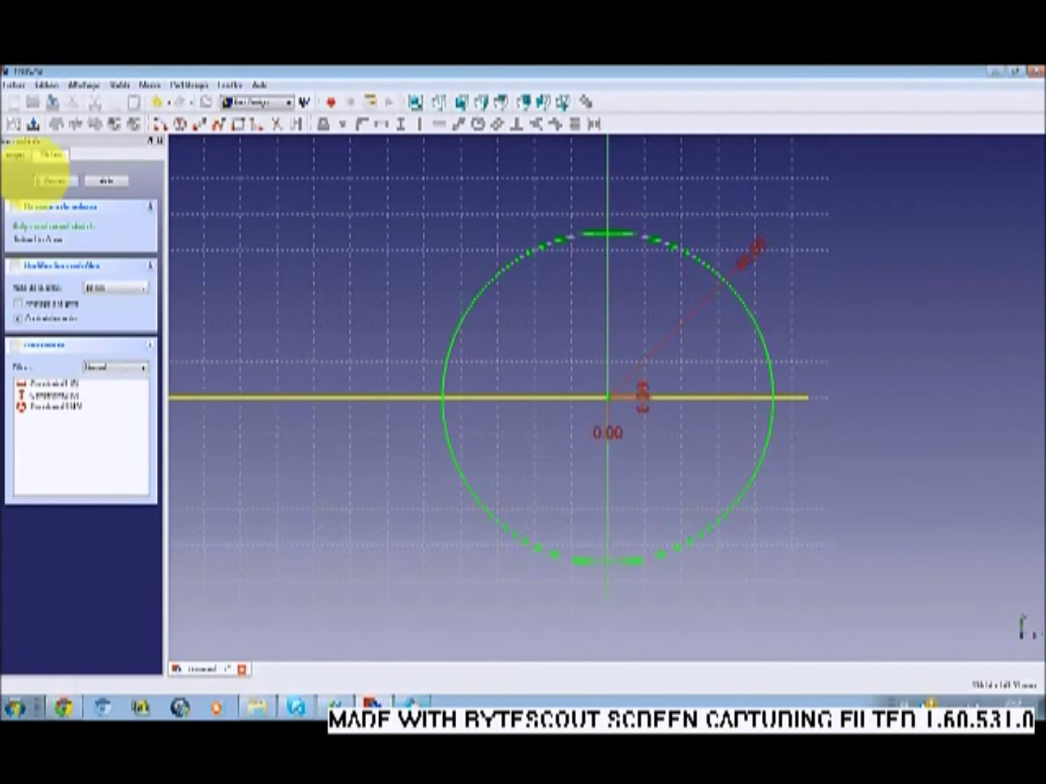
{"action": "left_click", "coordinate": [43, 180]}
Pad the circle sketch into a cylinder and view it isometrically
{"action": "left_click", "coordinate": [42, 207]}
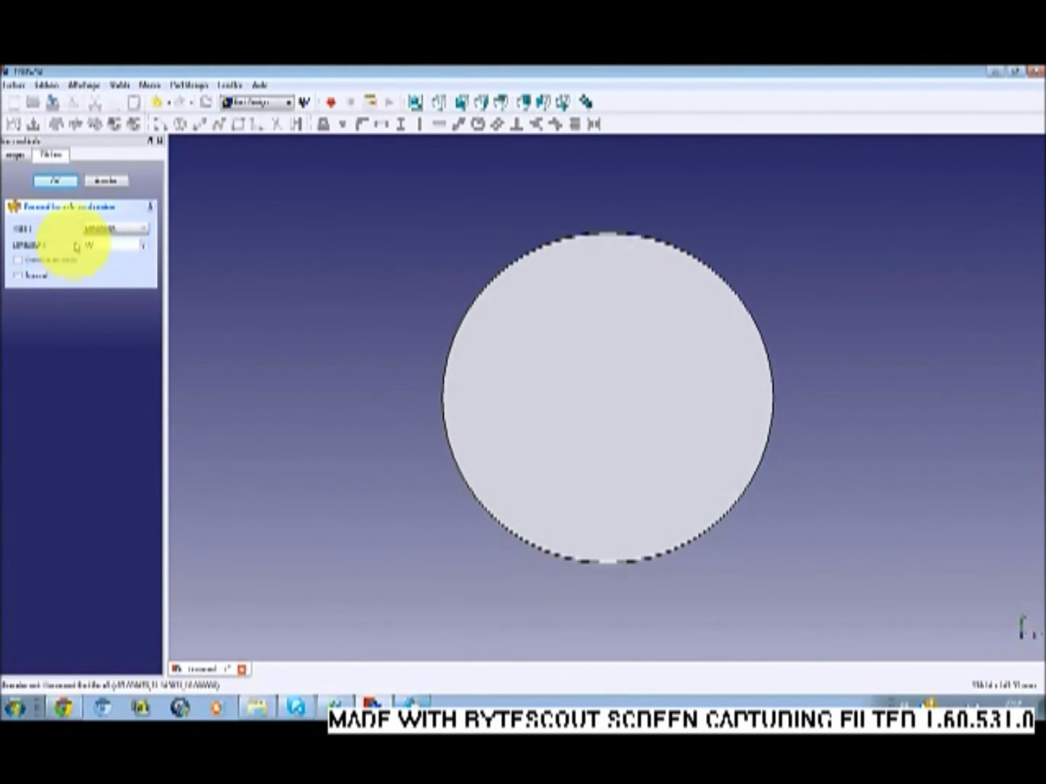
{"action": "key", "text": "Return"}
{"action": "mouse_move", "coordinate": [677, 384]}
{"action": "middle_mouse_down"}
{"action": "mouse_move", "coordinate": [712, 186]}
{"action": "mouse_move", "coordinate": [633, 161]}
{"action": "middle_mouse_up"}
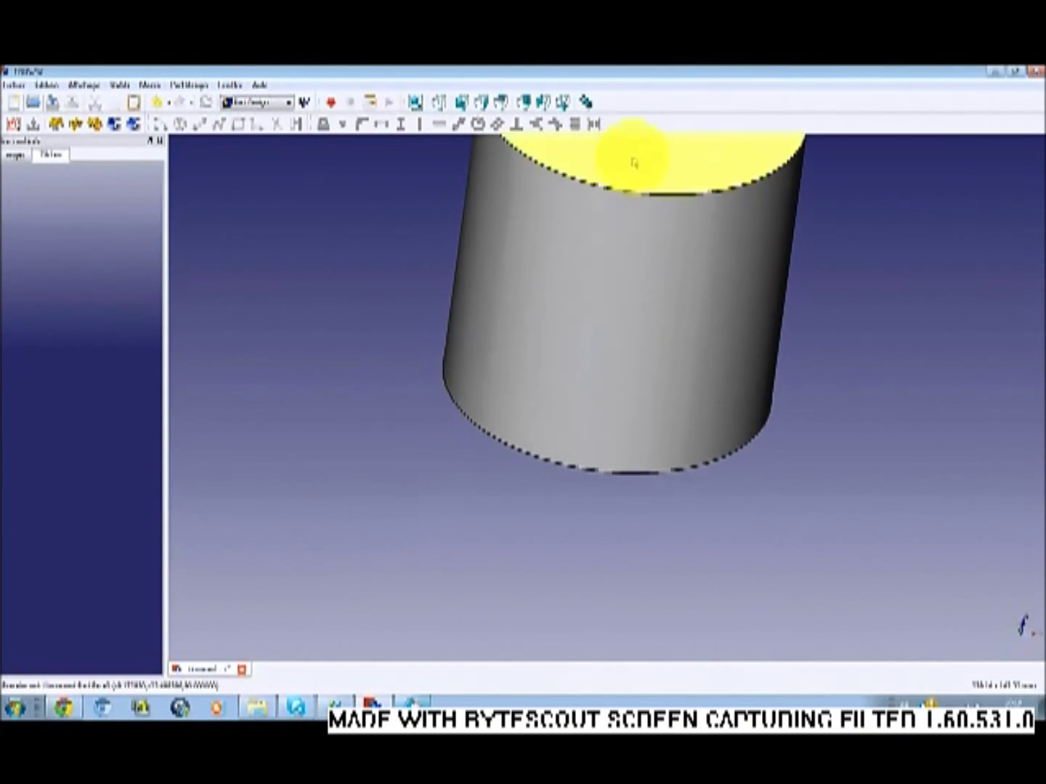
{"action": "left_click", "coordinate": [434, 102]}
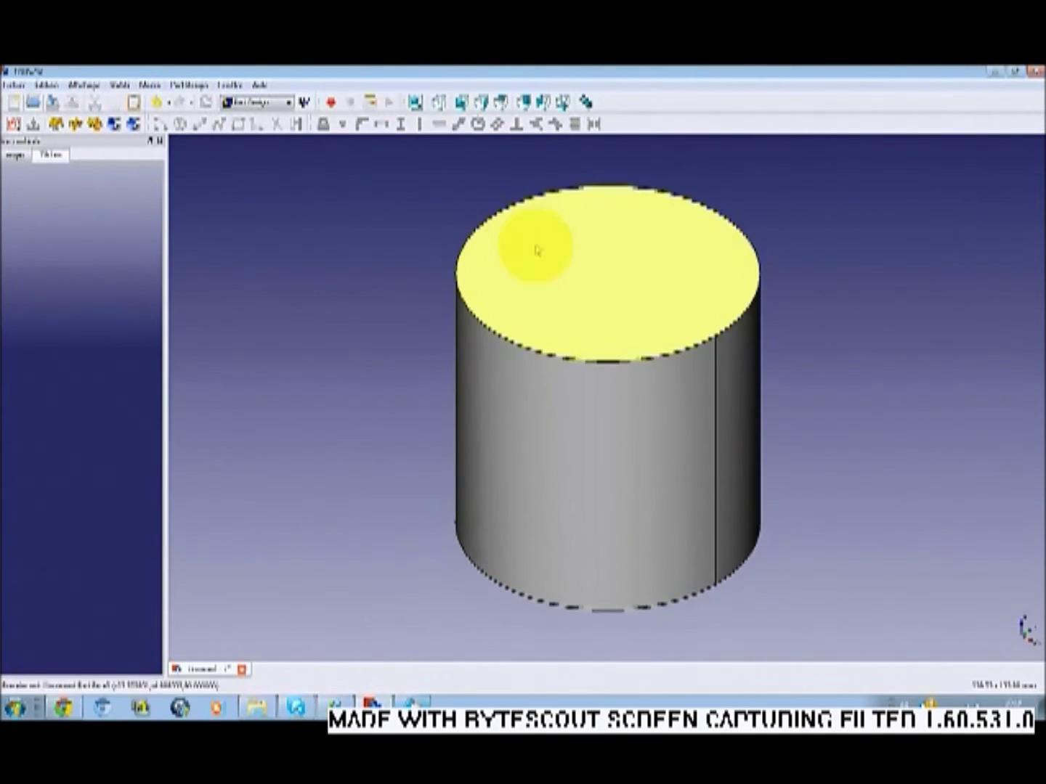
{"action": "left_click", "coordinate": [18, 154]}
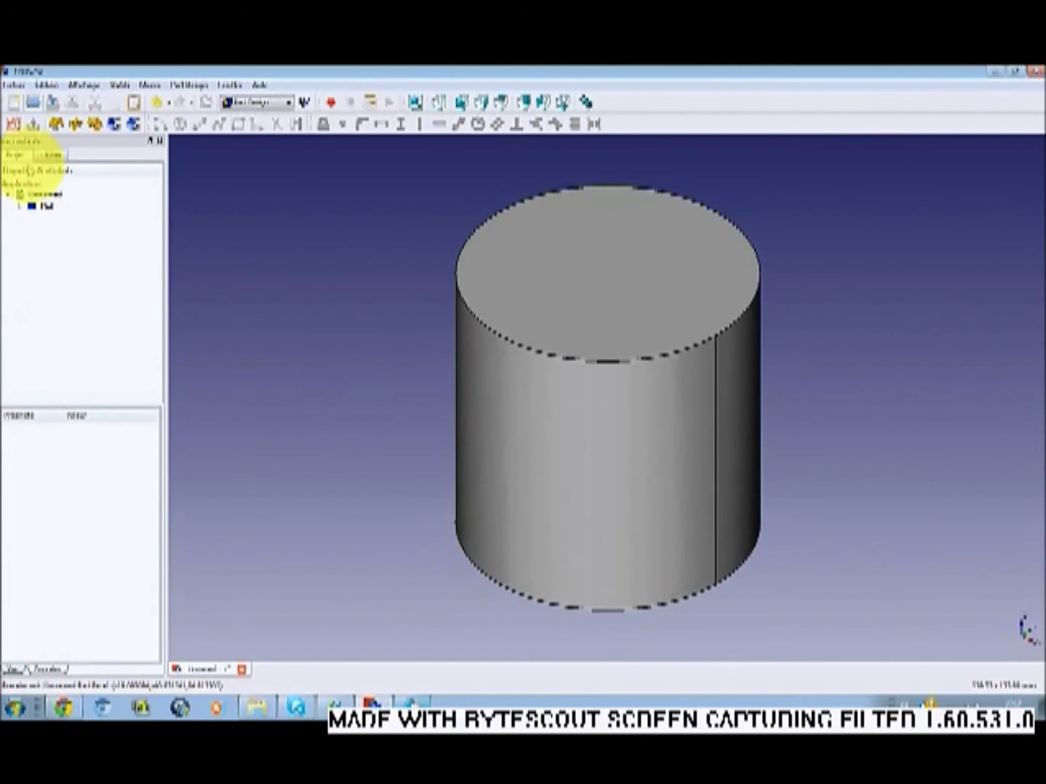
Start a second sketch on the XZ plane and fit the model in view
{"action": "left_click", "coordinate": [13, 123]}
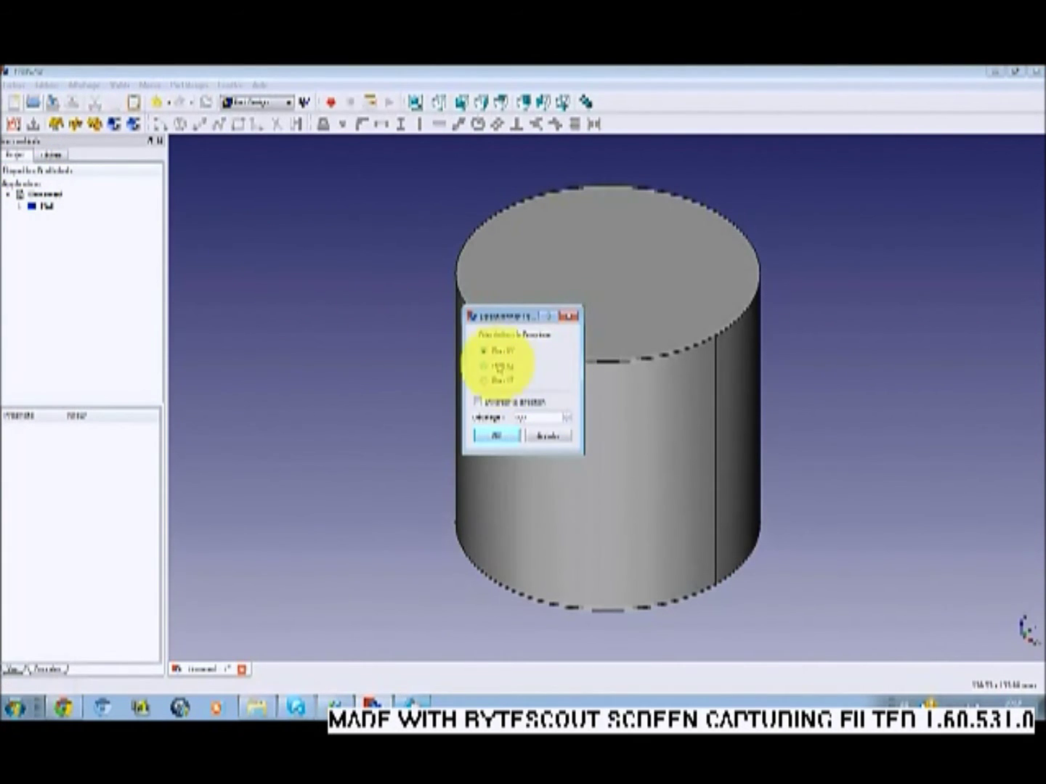
{"action": "left_click", "coordinate": [483, 366]}
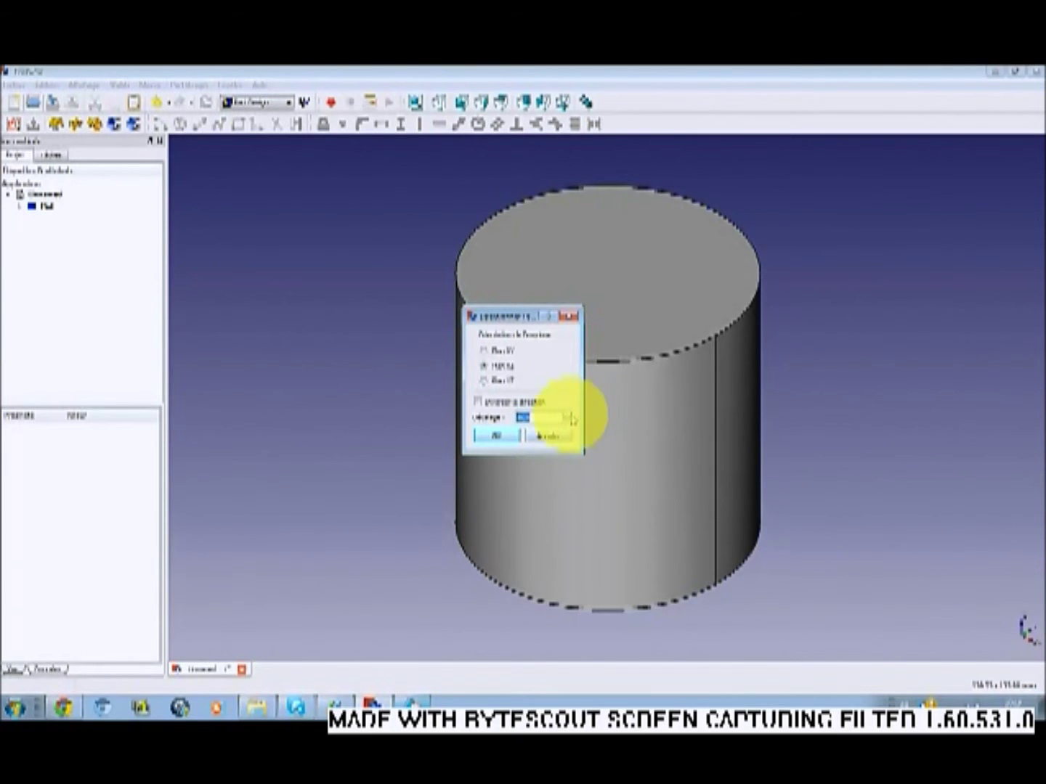
{"action": "left_click", "coordinate": [494, 435]}
{"action": "mouse_move", "coordinate": [599, 385]}
{"action": "middle_mouse_down"}
{"action": "mouse_move", "coordinate": [838, 350]}
{"action": "mouse_move", "coordinate": [625, 290]}
{"action": "middle_mouse_up"}
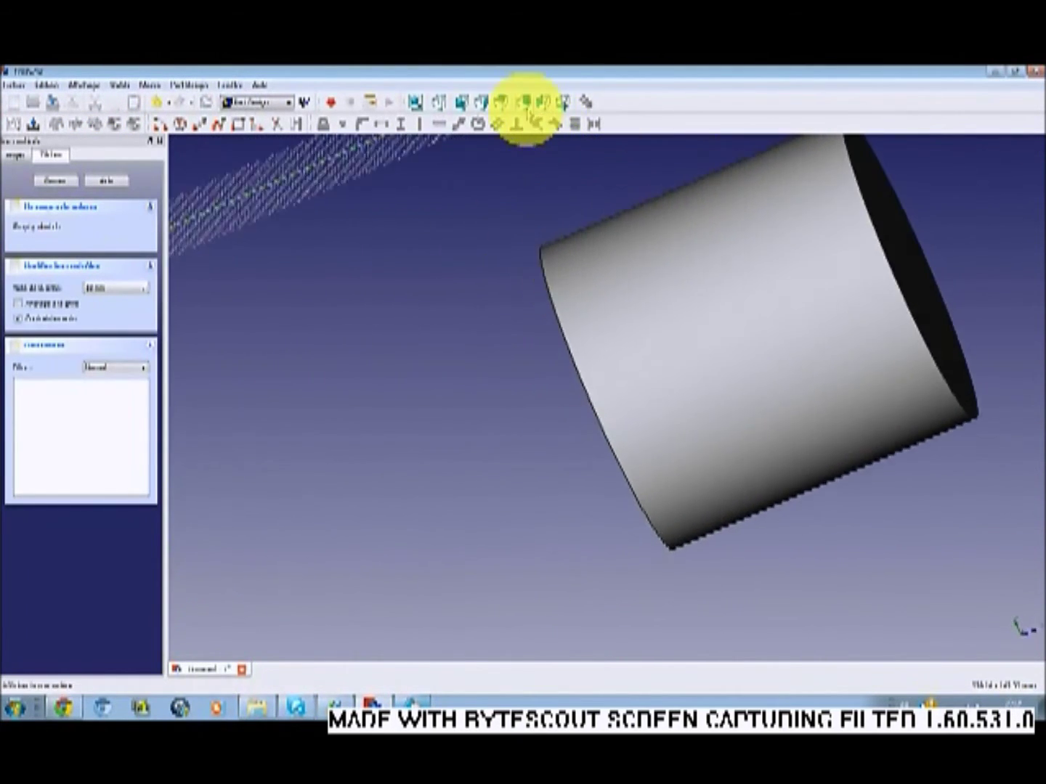
{"action": "left_click", "coordinate": [541, 102]}
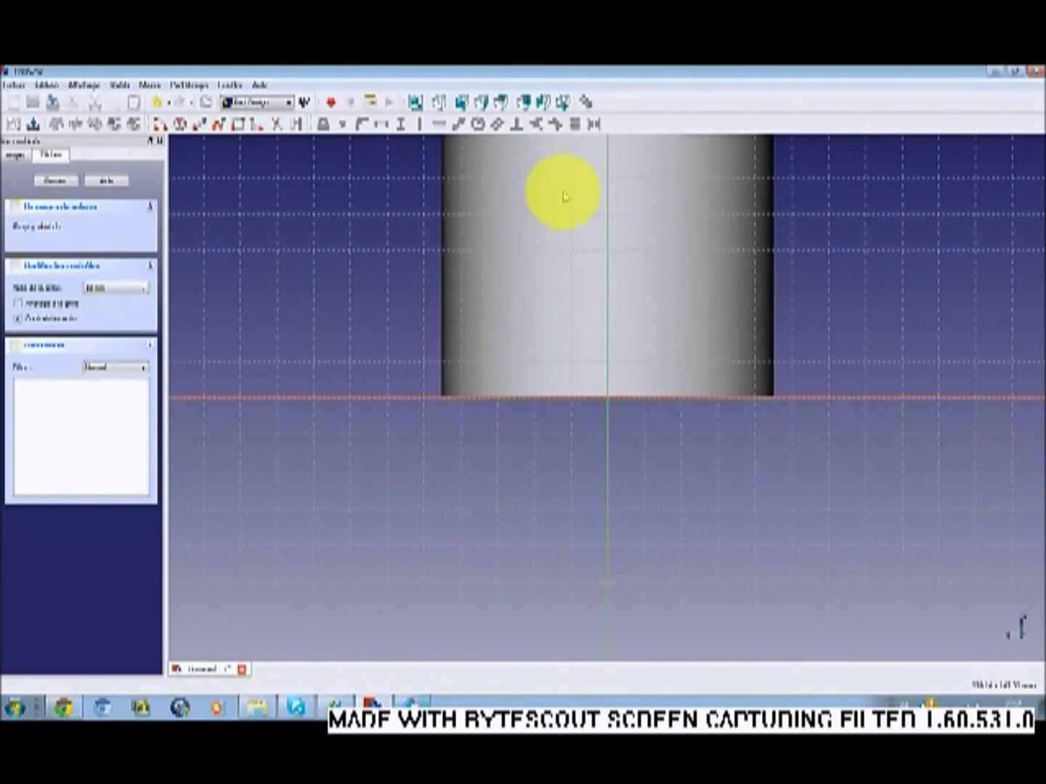
{"action": "scroll", "coordinate": [653, 346], "scroll_direction": "up", "scroll_amount": 1}
{"action": "scroll", "coordinate": [665, 370], "scroll_direction": "down", "scroll_amount": 2}
{"action": "scroll", "coordinate": [665, 370], "scroll_direction": "down", "scroll_amount": 2}
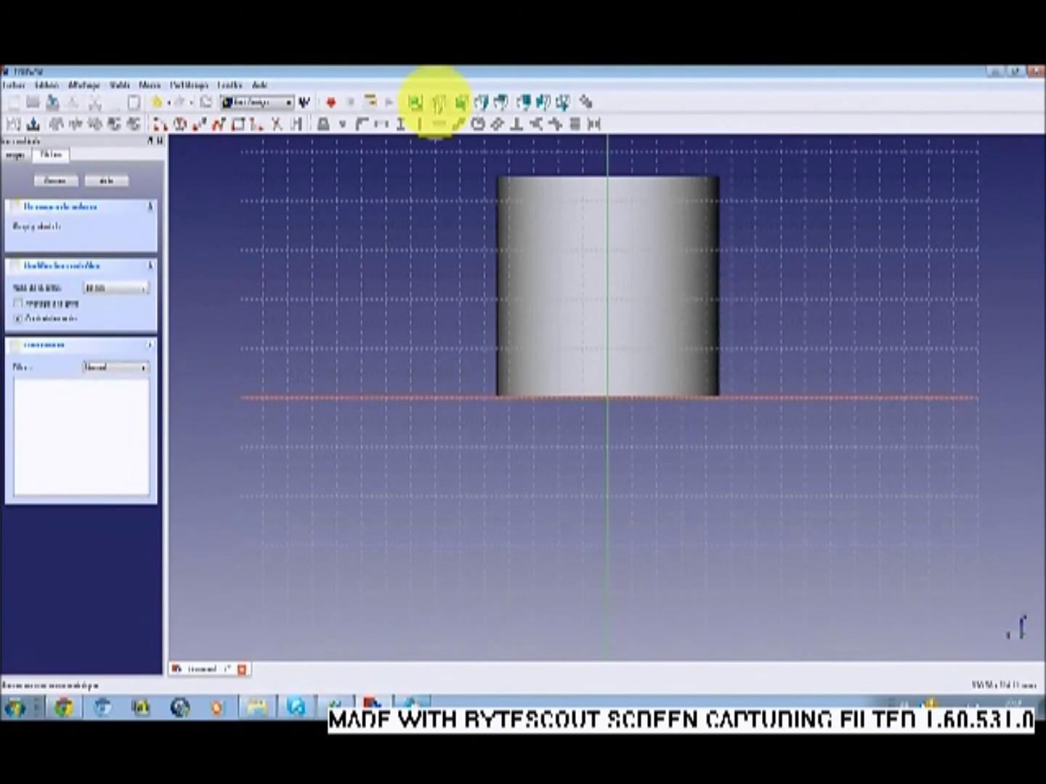
{"action": "left_click", "coordinate": [428, 104]}
Draw a new circle beside the cylinder
{"action": "scroll", "coordinate": [599, 364], "scroll_direction": "up", "scroll_amount": 2}
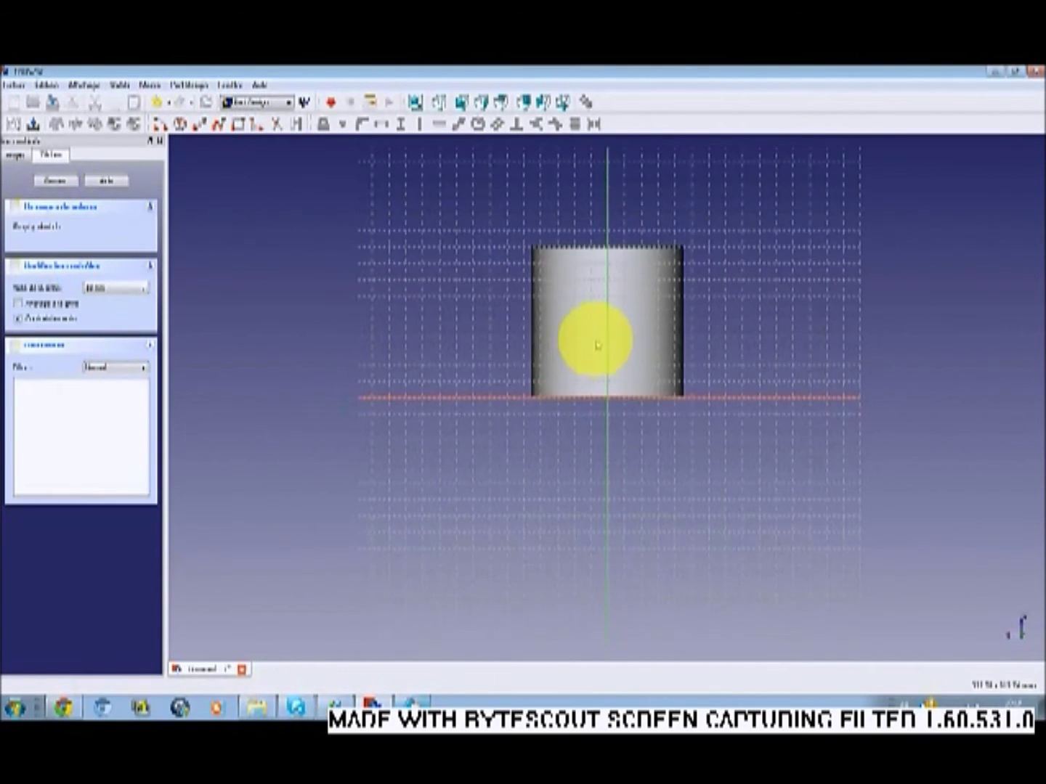
{"action": "left_click", "coordinate": [180, 125]}
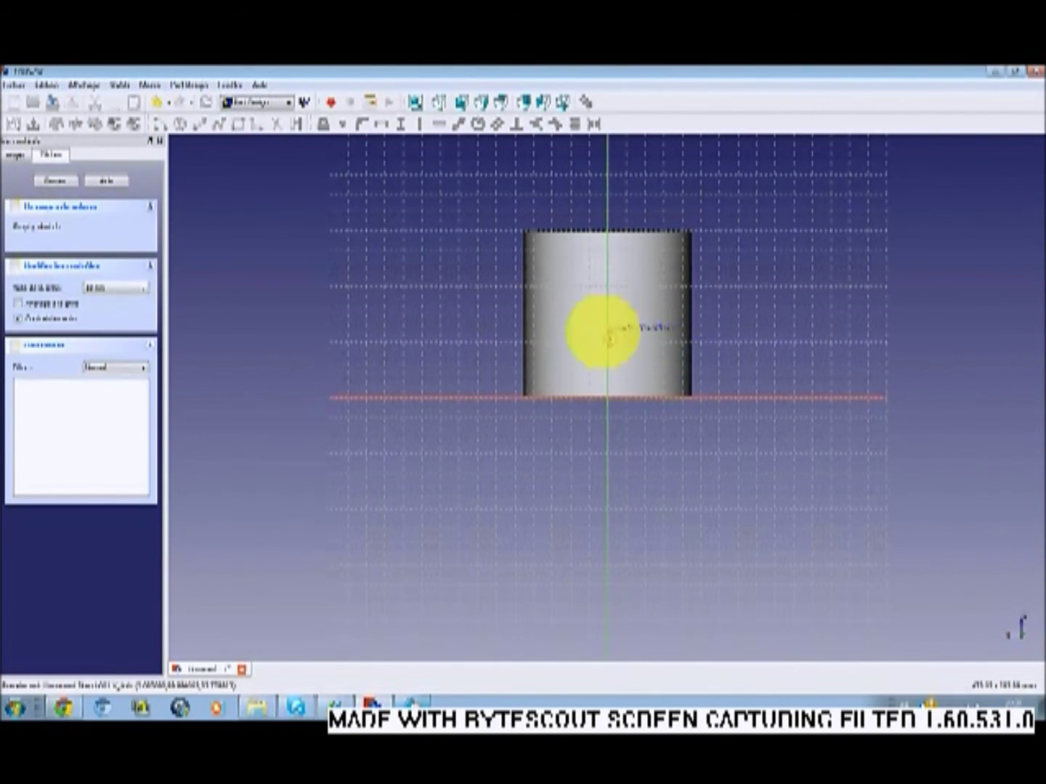
{"action": "left_click", "coordinate": [781, 287]}
{"action": "left_click", "coordinate": [733, 348]}
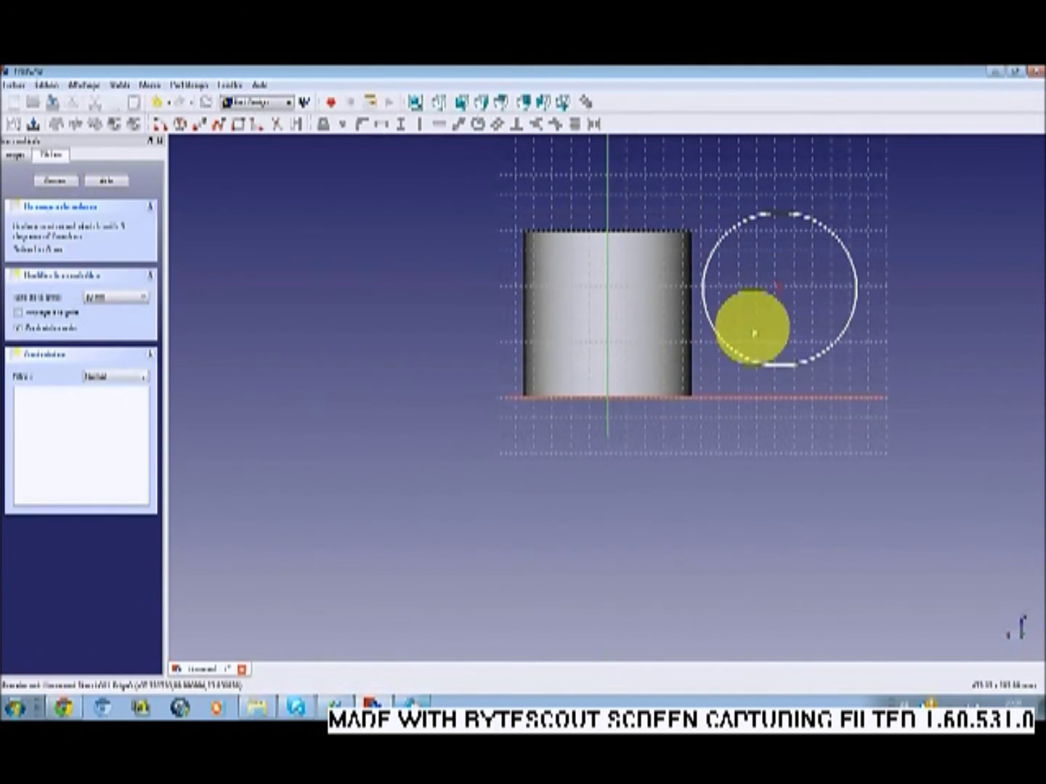
Constrain the circle centre's horizontal distance from the vertical axis, then delete and restore it
{"action": "left_click", "coordinate": [610, 291]}
{"action": "left_click", "coordinate": [383, 125]}
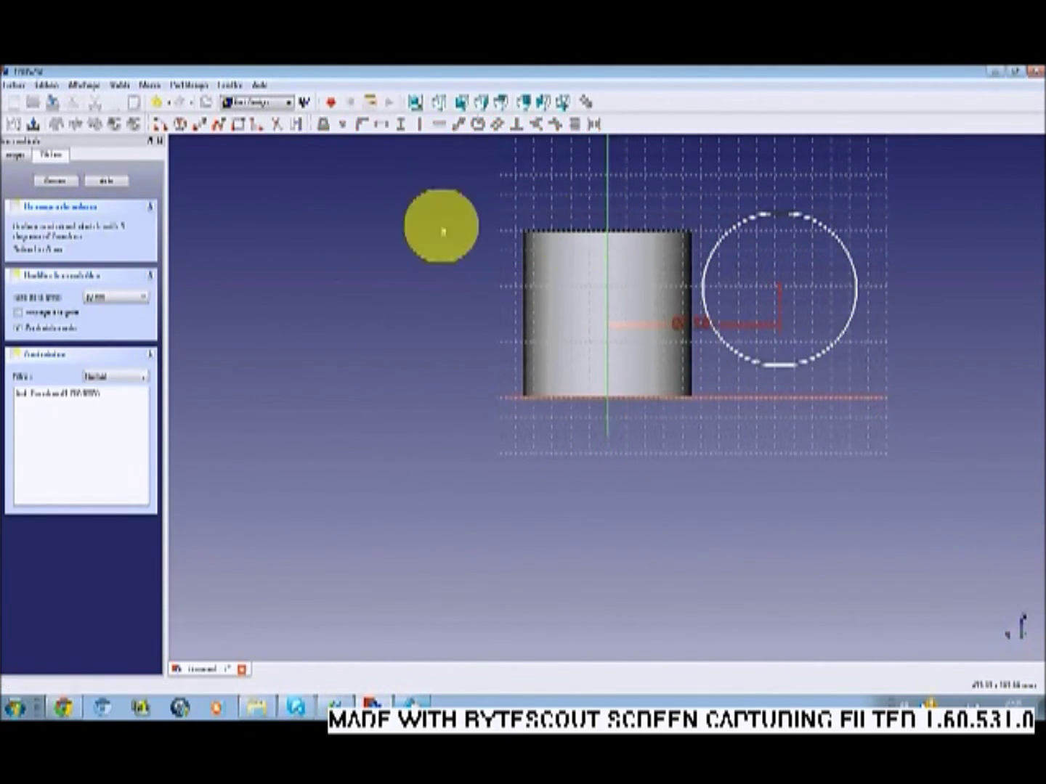
{"action": "double_click", "coordinate": [73, 394]}
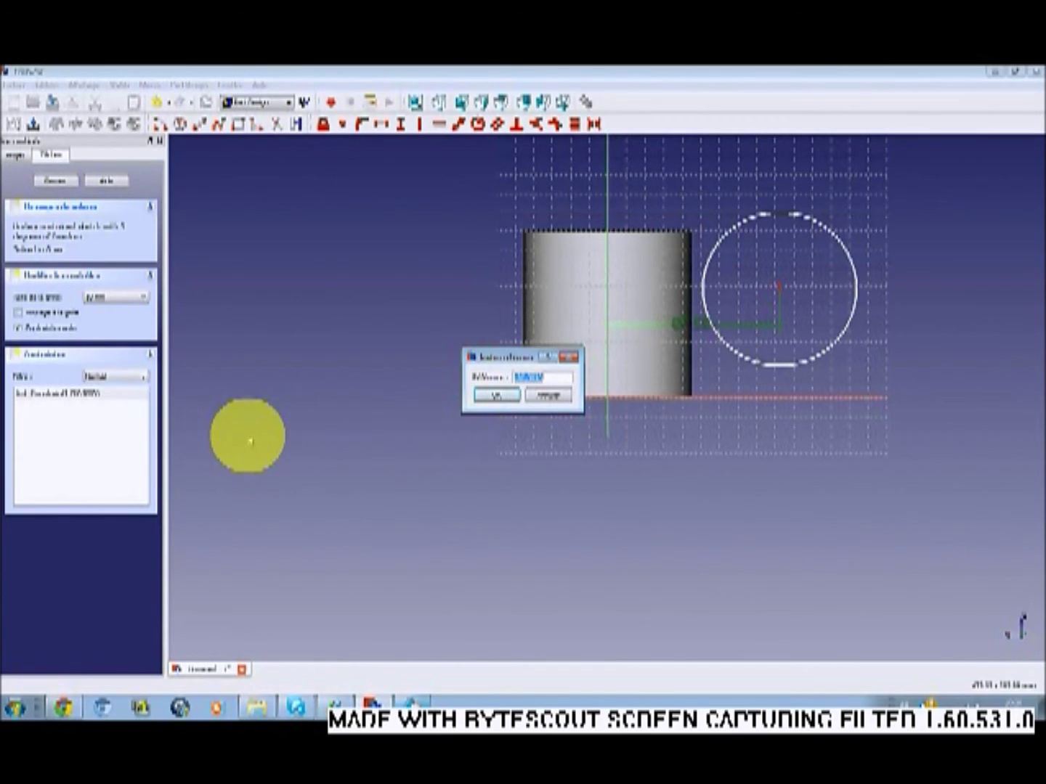
{"action": "type", "text": "8"}
{"action": "key", "text": "Return"}
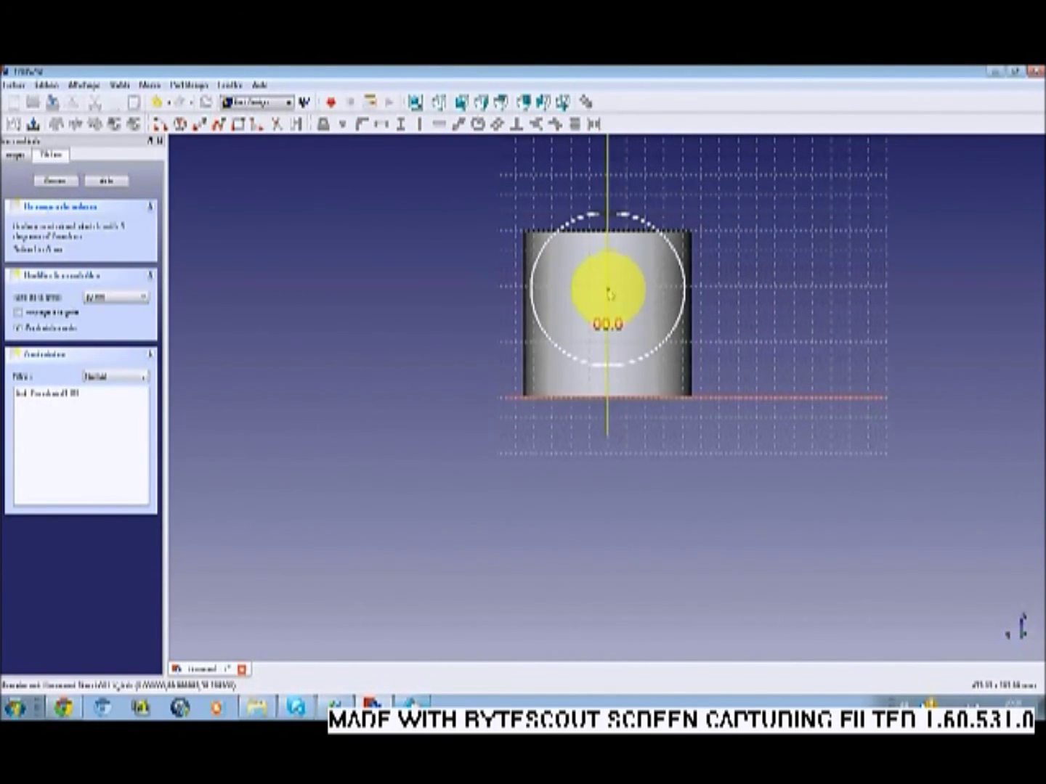
{"action": "scroll", "coordinate": [611, 291], "scroll_direction": "up", "scroll_amount": 3}
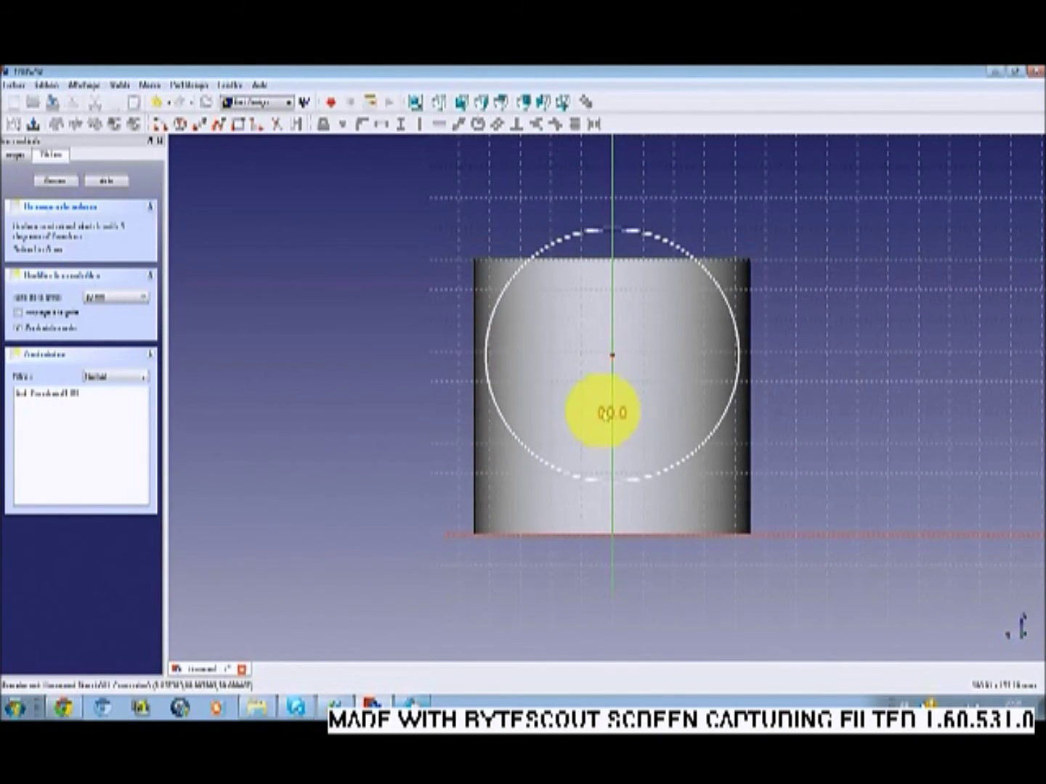
{"action": "key", "text": "Delete"}
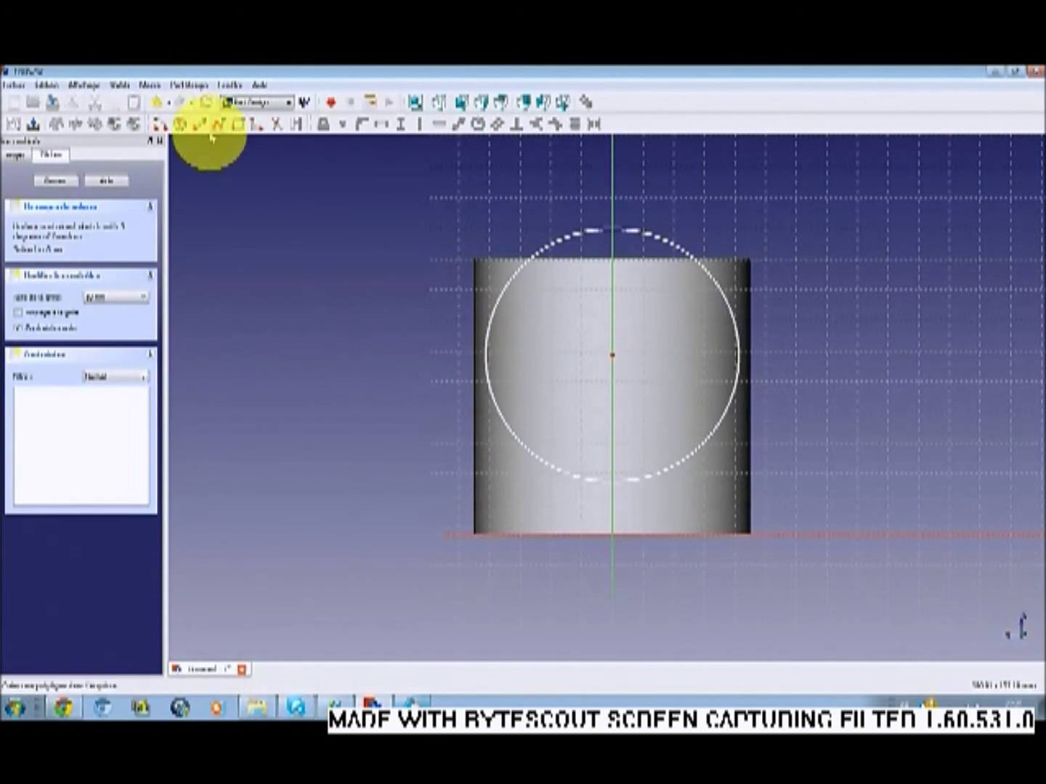
{"action": "left_click", "coordinate": [159, 104]}
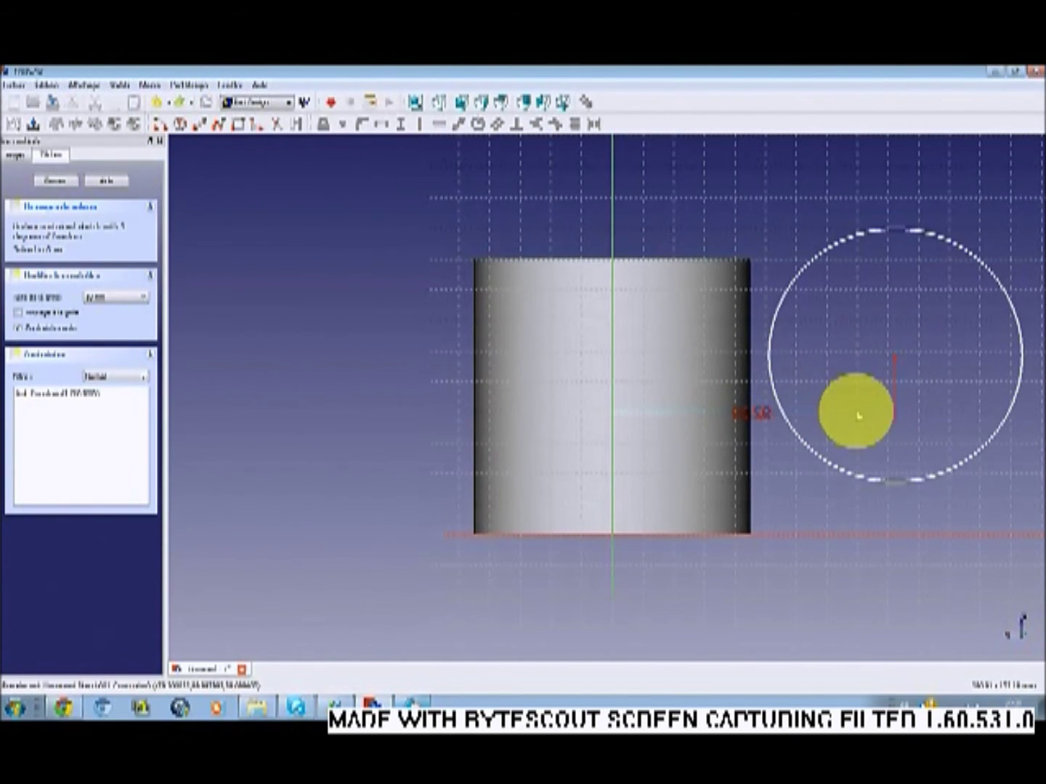
Constrain the circle centre's height above the horizontal base line
{"action": "left_click", "coordinate": [753, 419]}
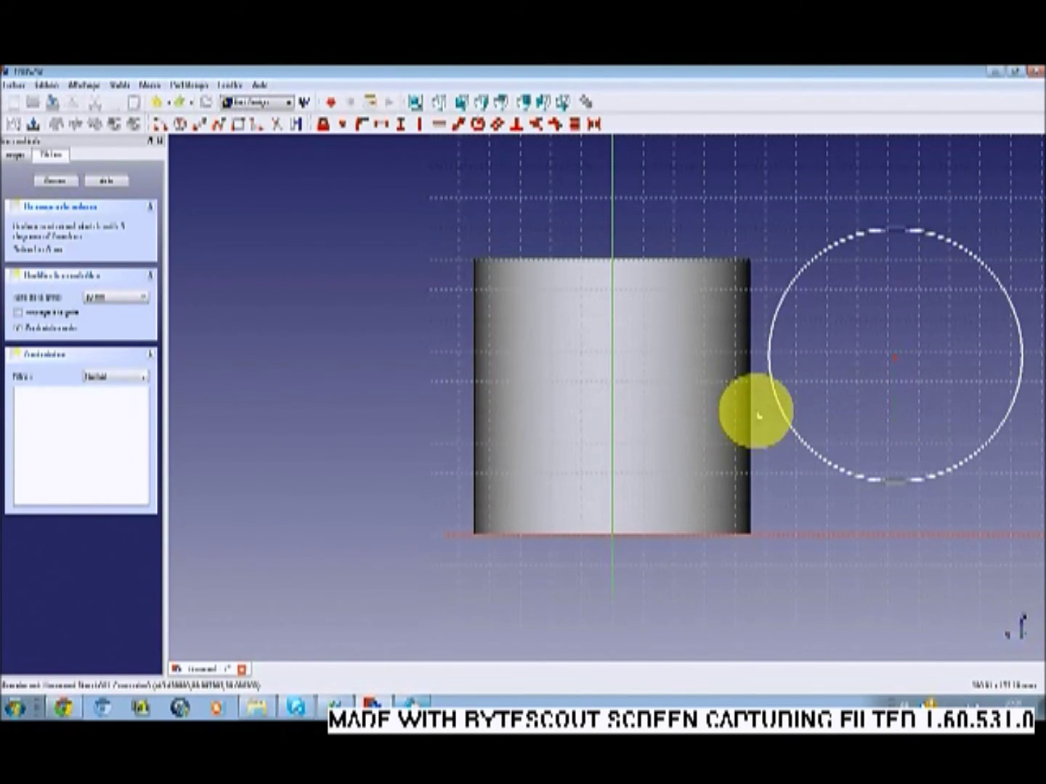
{"action": "left_click", "coordinate": [898, 358]}
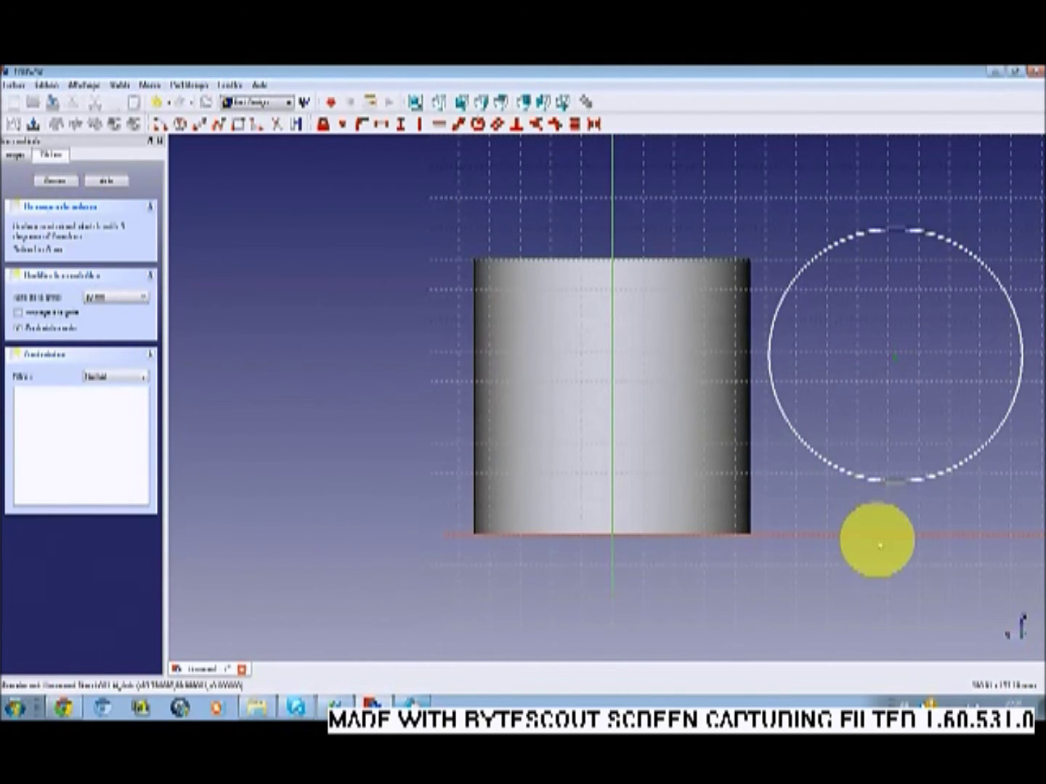
{"action": "left_click", "coordinate": [876, 536]}
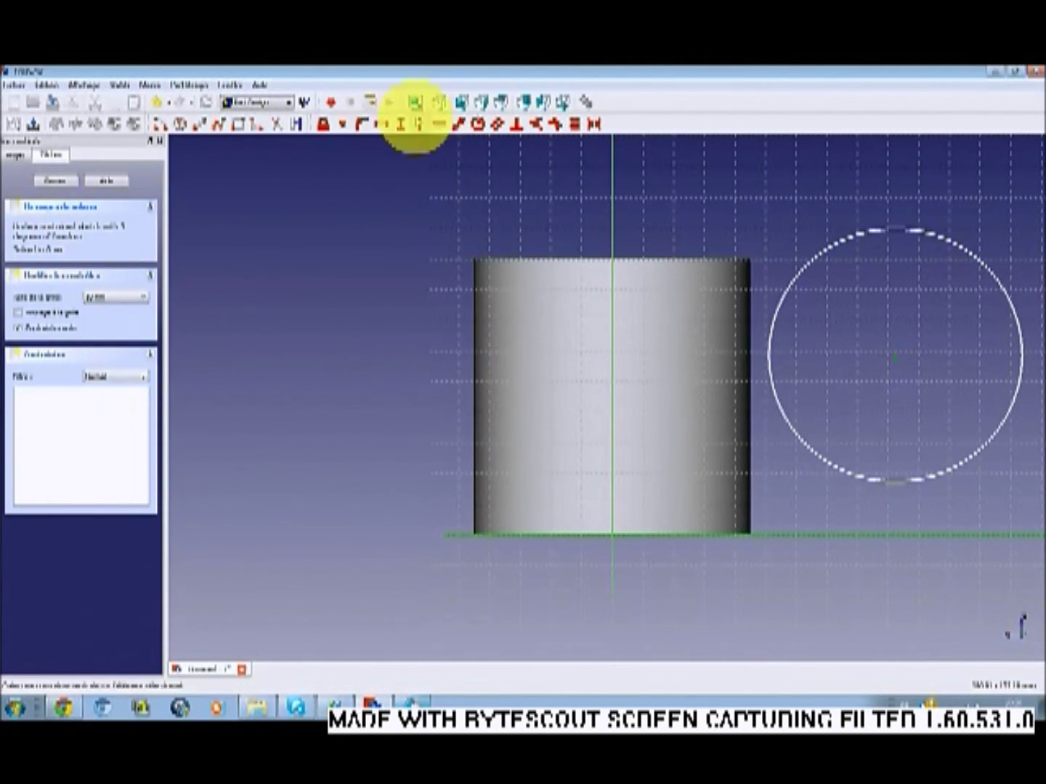
{"action": "left_click", "coordinate": [400, 123]}
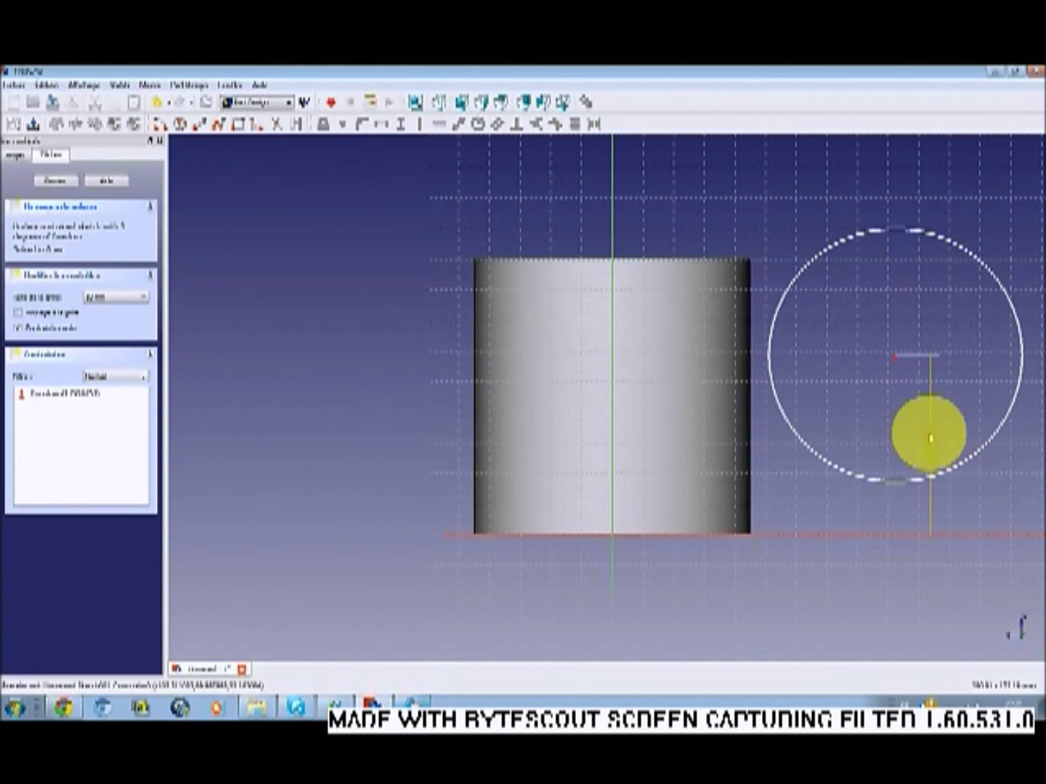
{"action": "double_click", "coordinate": [930, 435]}
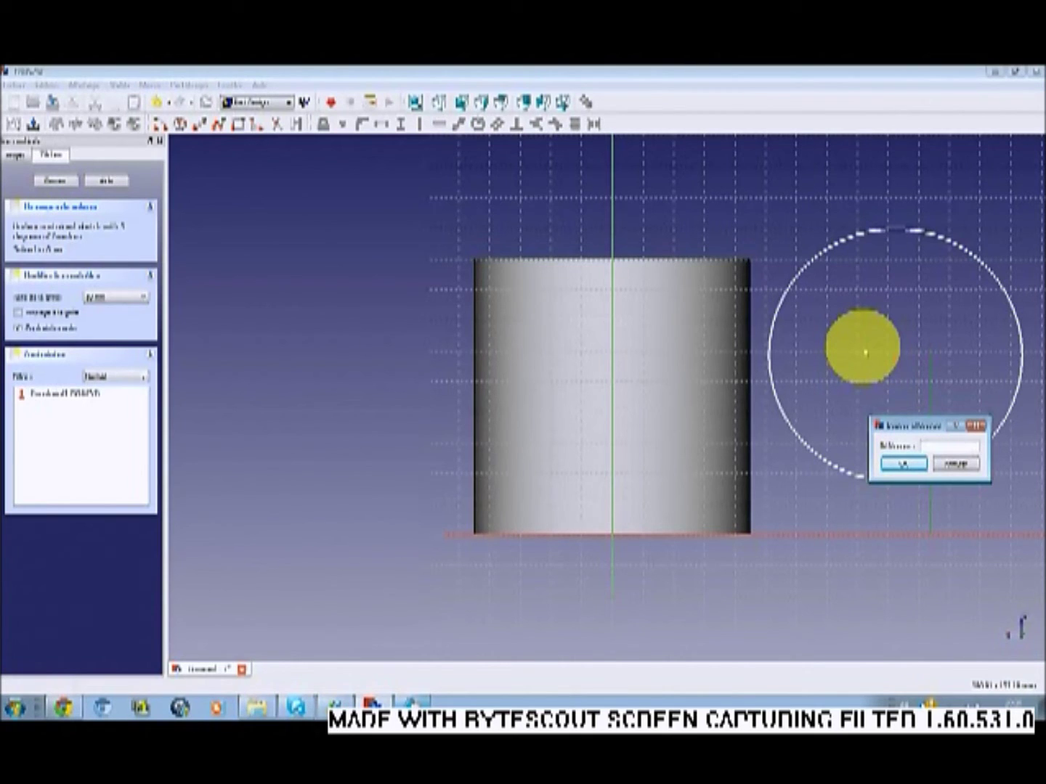
{"action": "type", "text": "70"}
{"action": "key", "text": "Return"}
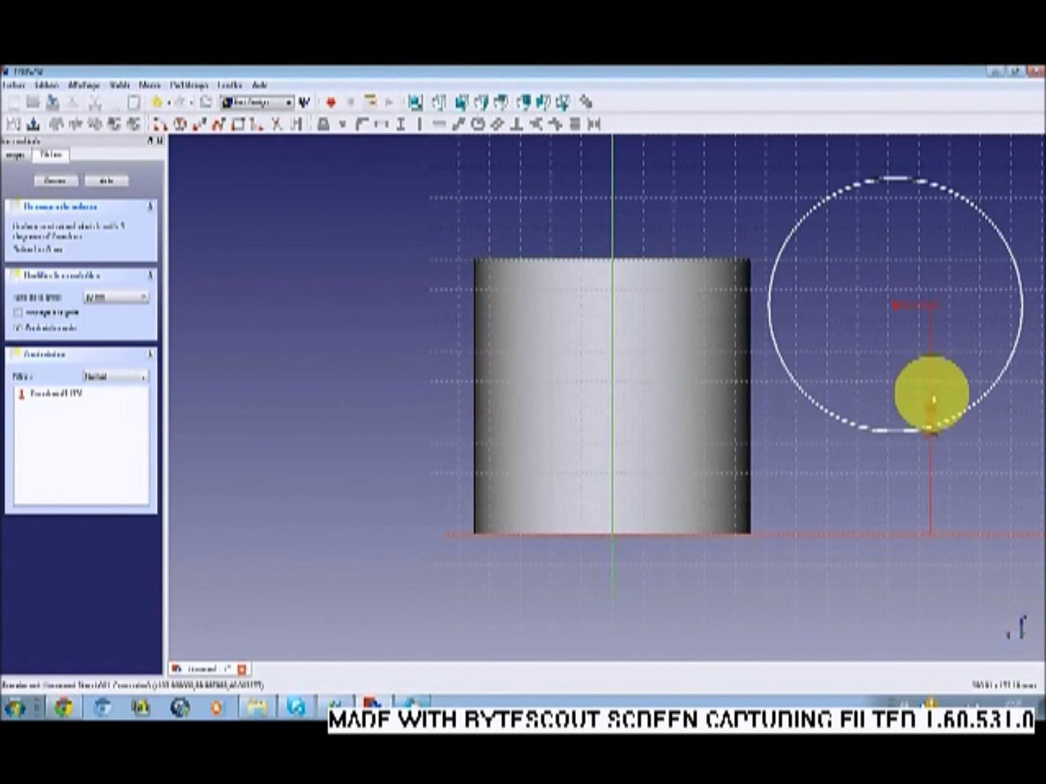
Replace the horizontal distance with a 0 distance from the centre to the vertical axis
{"action": "key", "text": "Delete"}
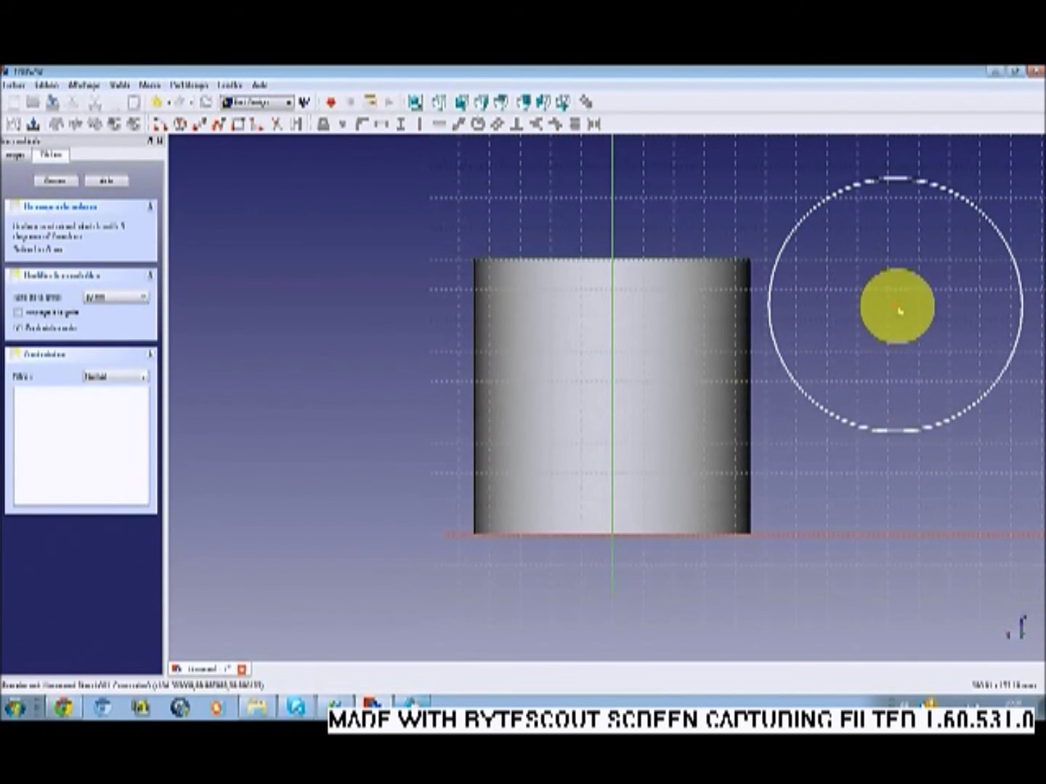
{"action": "left_click", "coordinate": [895, 308]}
{"action": "left_click", "coordinate": [612, 333]}
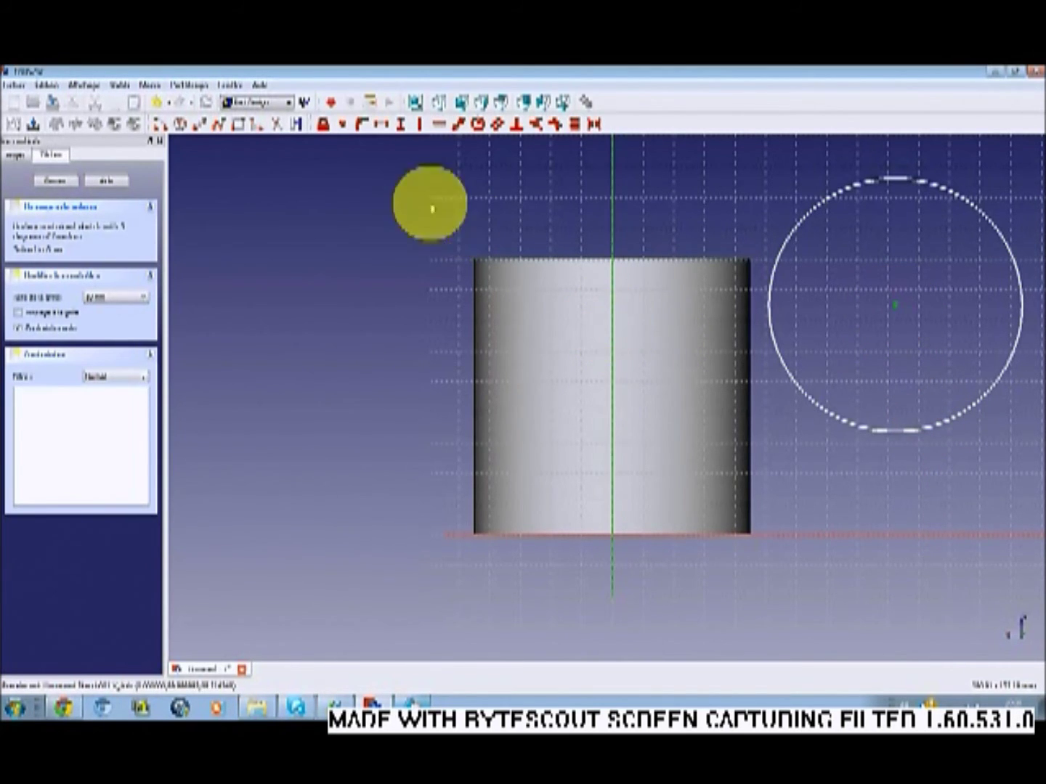
{"action": "left_click", "coordinate": [380, 124]}
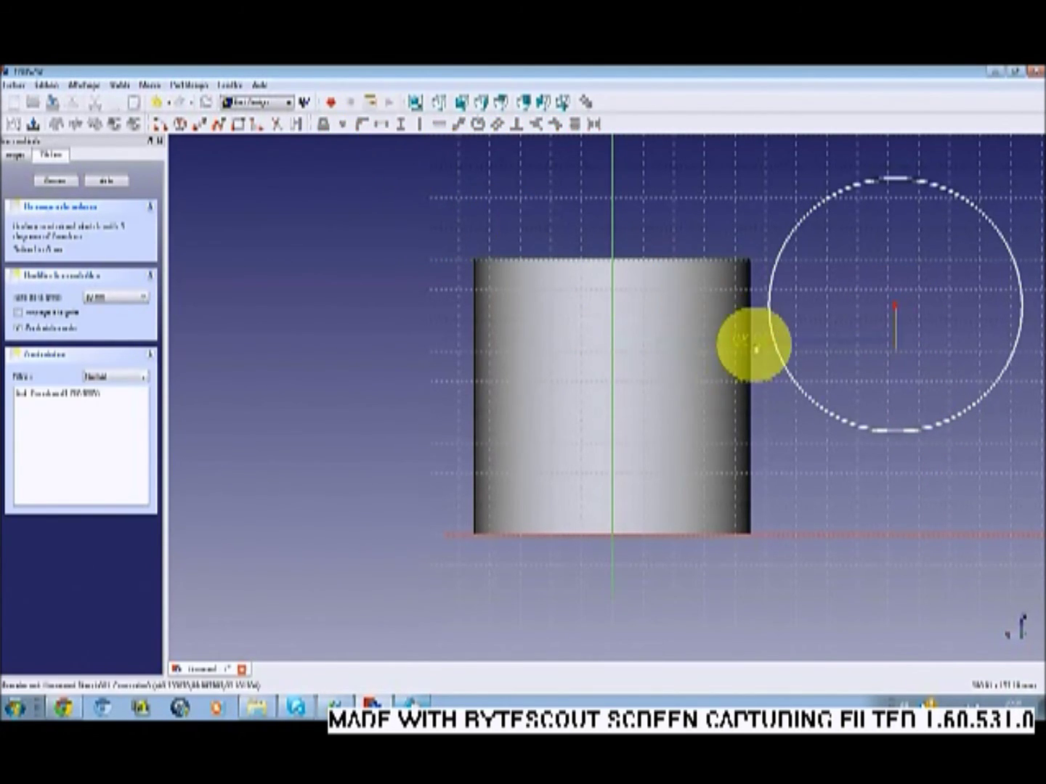
{"action": "double_click", "coordinate": [754, 343]}
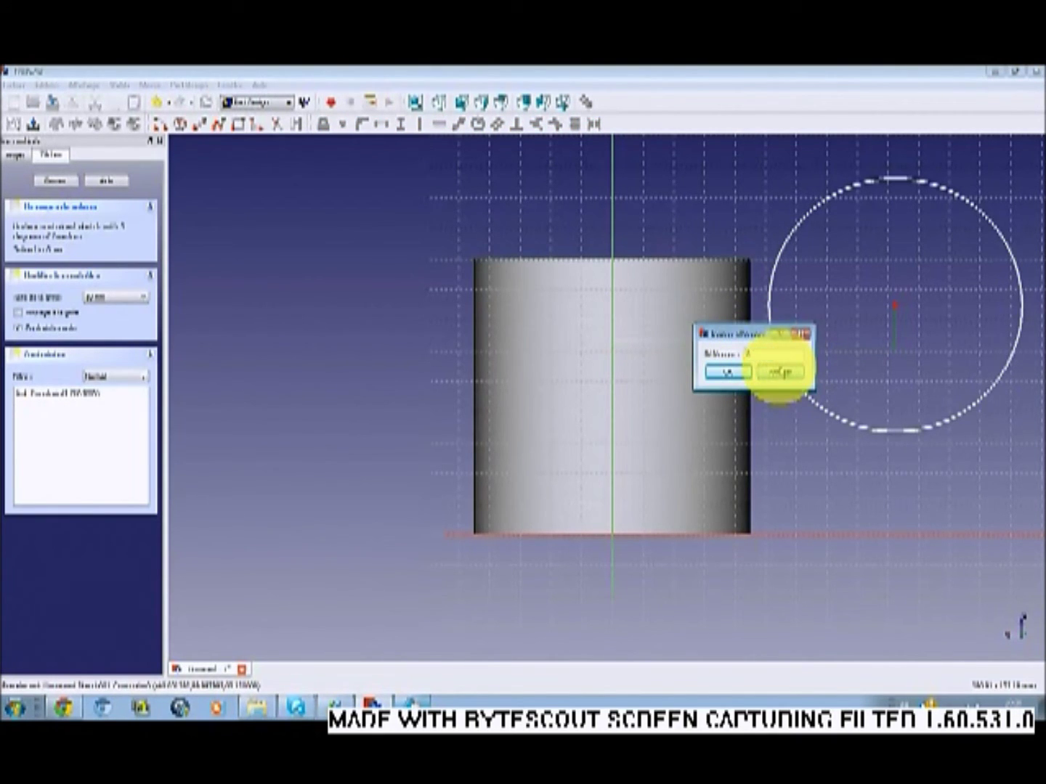
{"action": "left_click", "coordinate": [779, 372]}
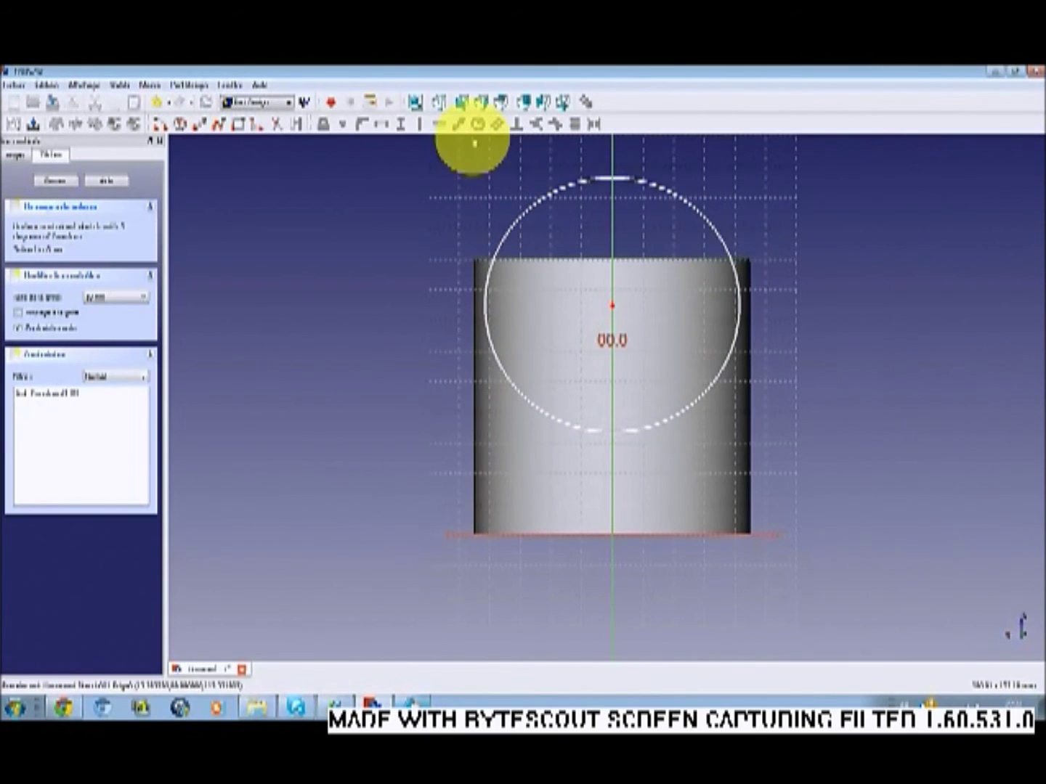
Give the second circle a smaller radius constraint and close the sketch
{"action": "left_click", "coordinate": [648, 186]}
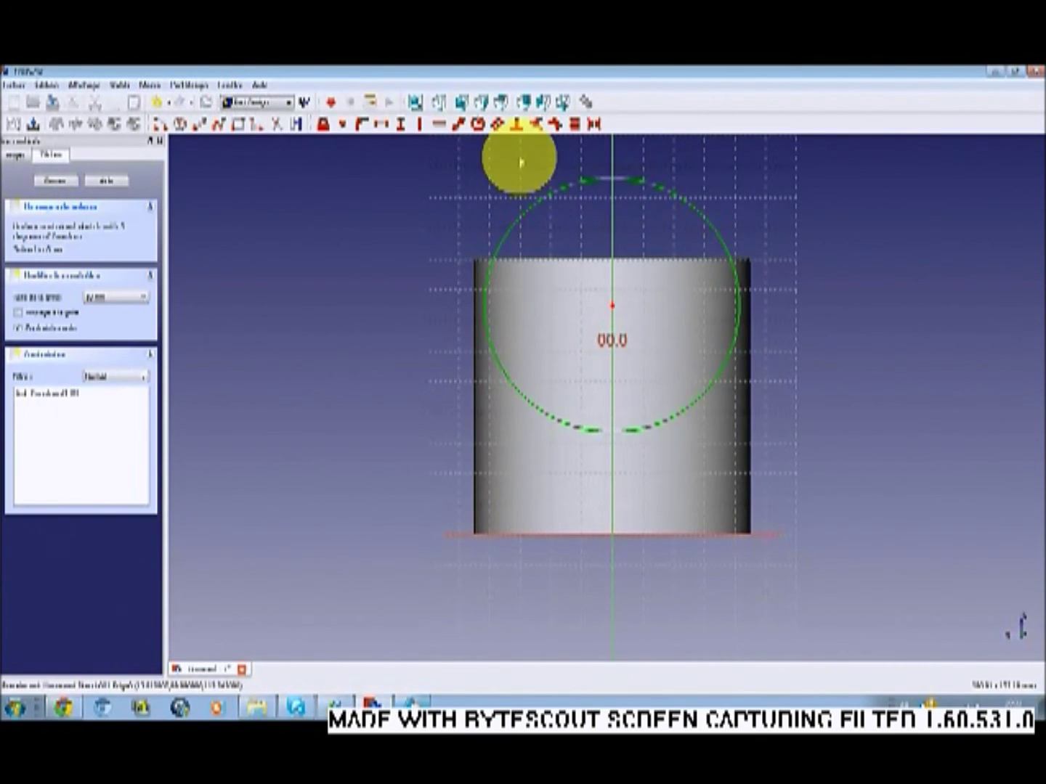
{"action": "left_click", "coordinate": [478, 126]}
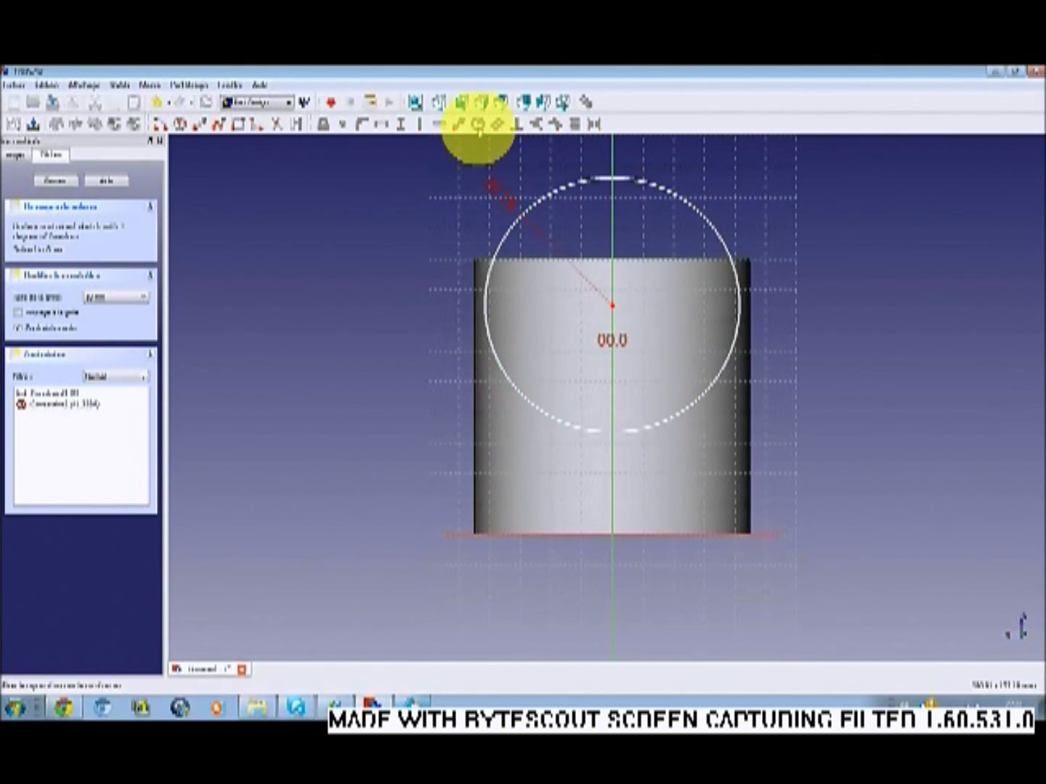
{"action": "double_click", "coordinate": [497, 195]}
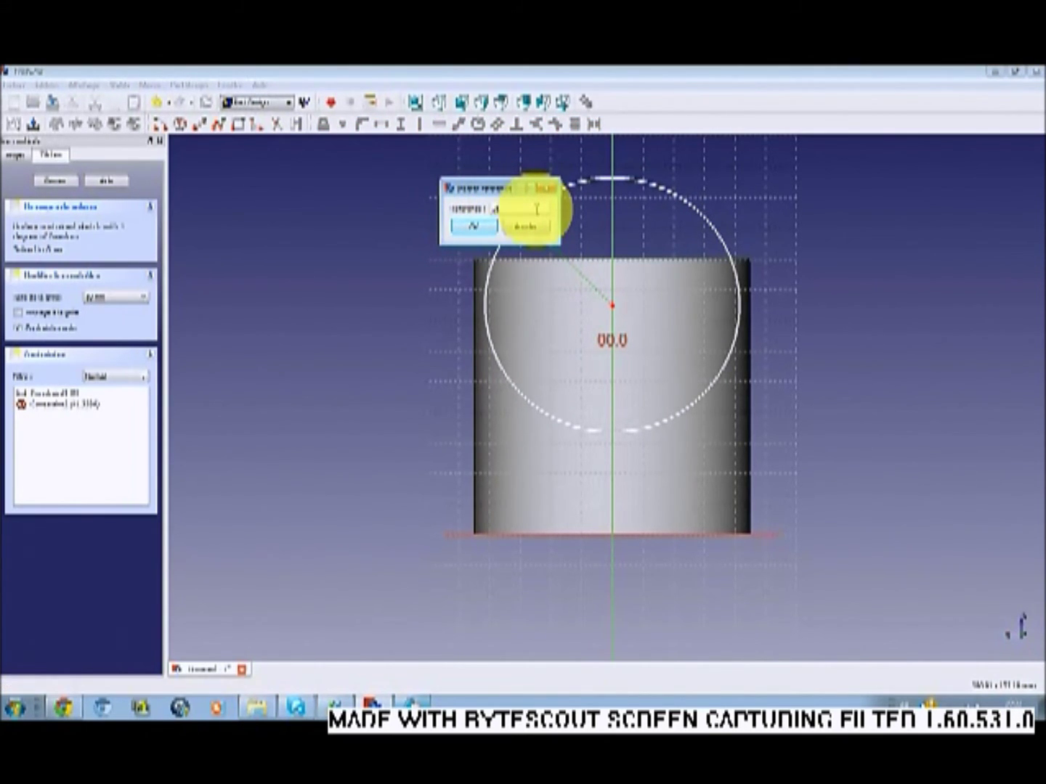
{"action": "key", "text": "Return"}
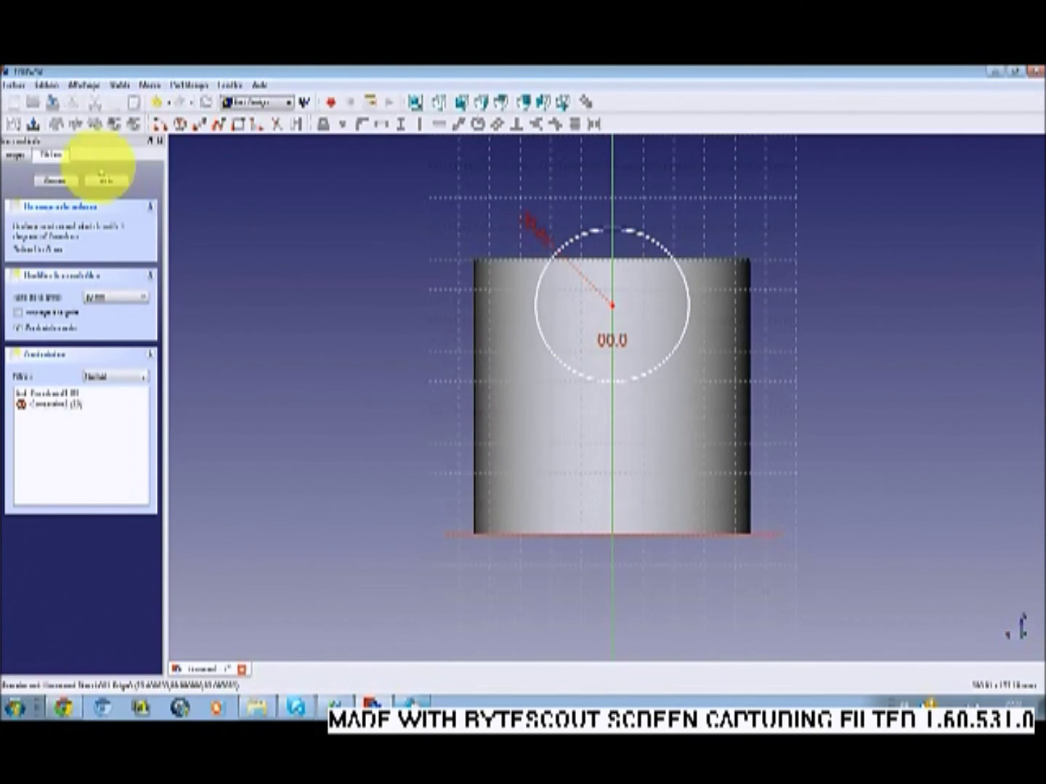
{"action": "left_click", "coordinate": [55, 181]}
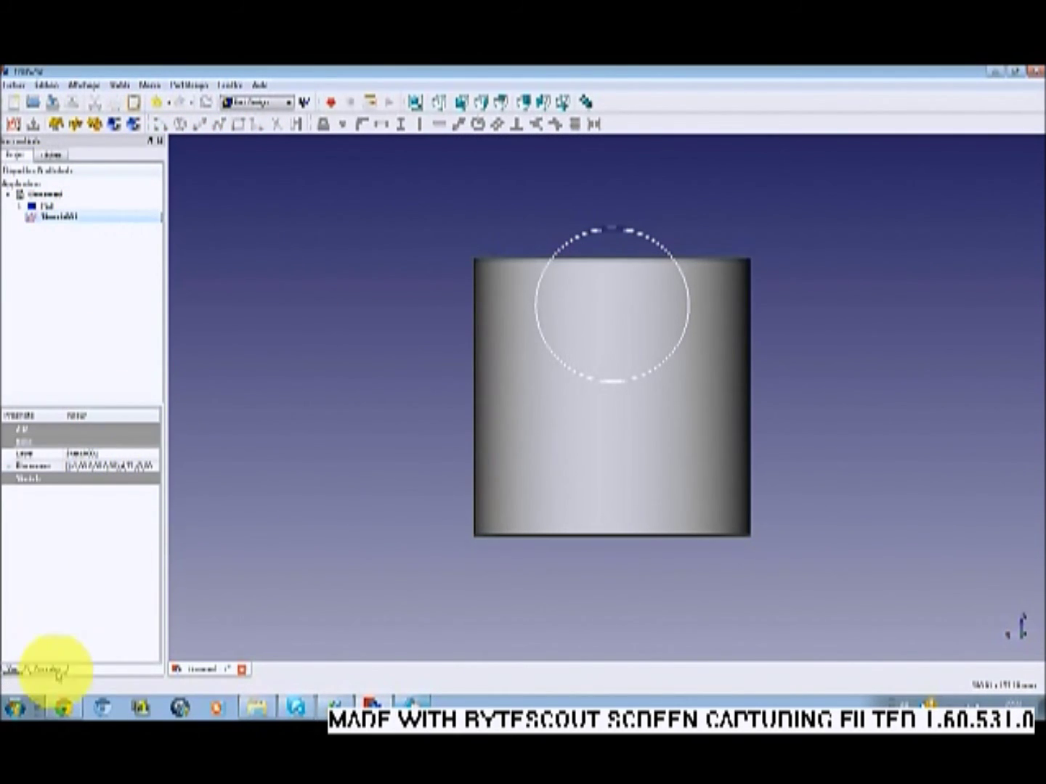
Set Sketch001's placement rotation angle to -90 degrees
{"action": "left_click", "coordinate": [155, 469]}
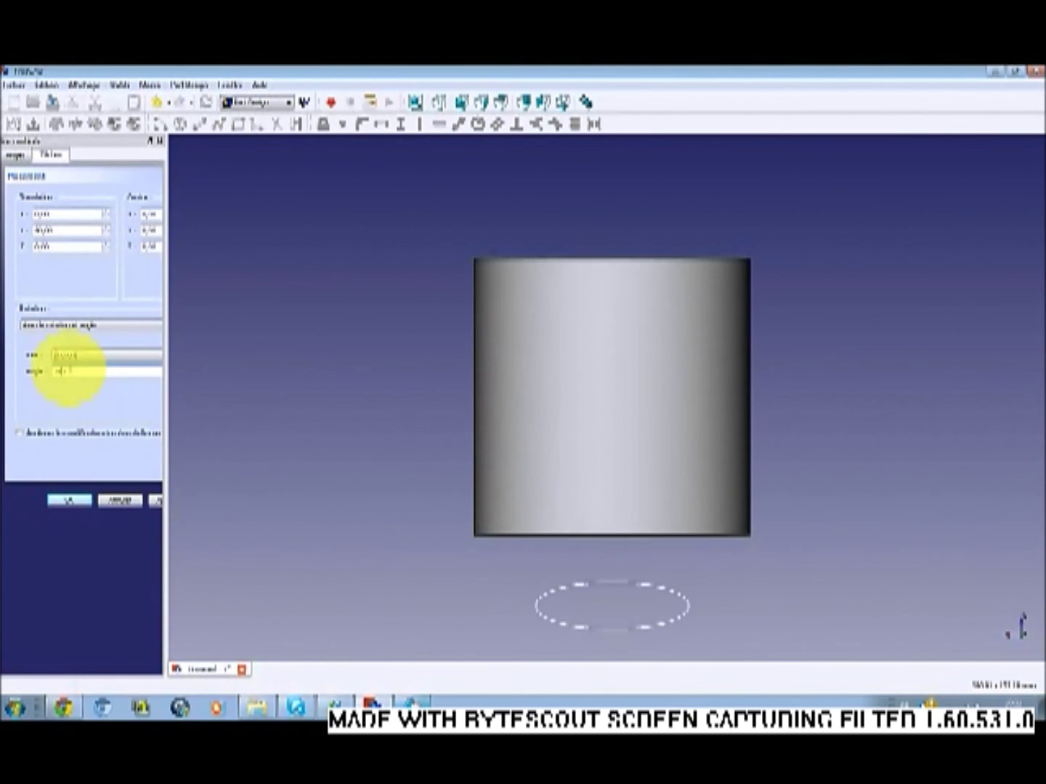
{"action": "mouse_move", "coordinate": [479, 448]}
{"action": "middle_mouse_down"}
{"action": "mouse_move", "coordinate": [491, 408]}
{"action": "mouse_move", "coordinate": [572, 299]}
{"action": "mouse_move", "coordinate": [542, 337]}
{"action": "middle_mouse_up"}
{"action": "left_click", "coordinate": [78, 372]}
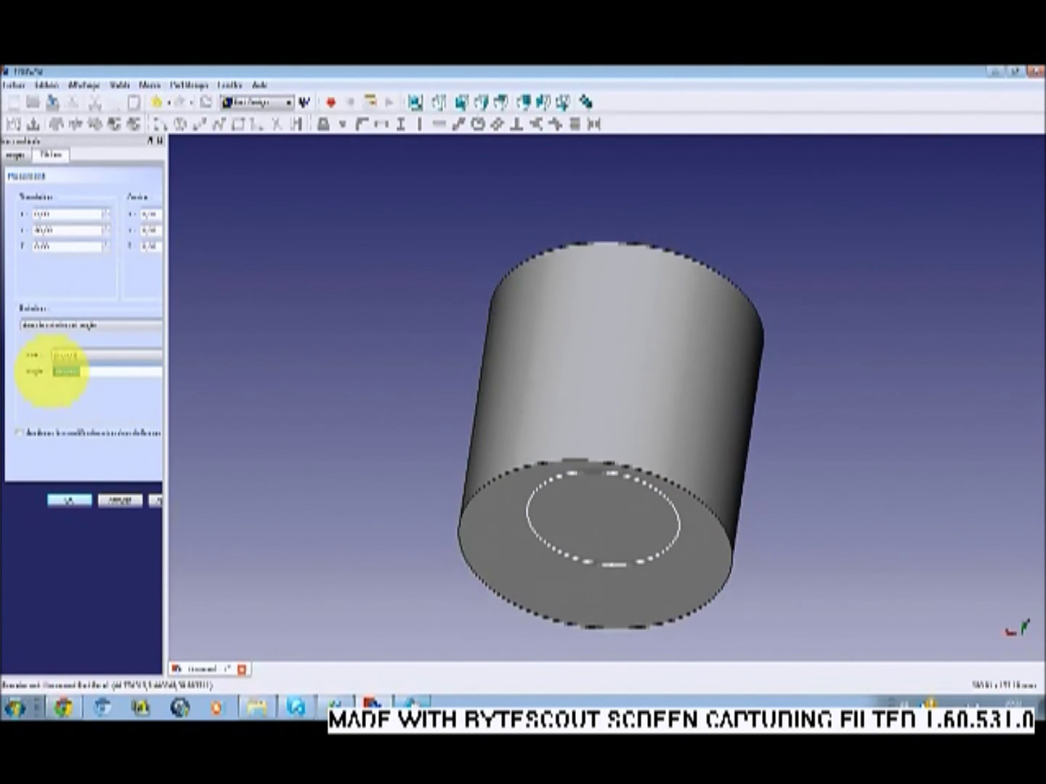
{"action": "type", "text": "90"}
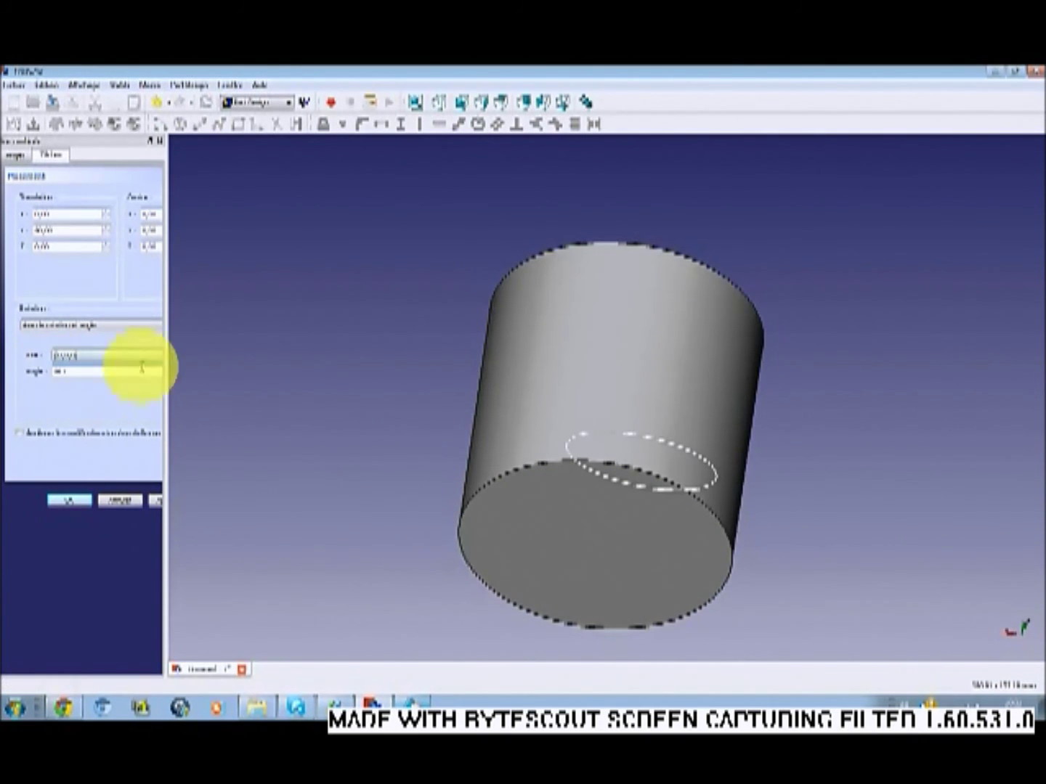
{"action": "mouse_move", "coordinate": [533, 366]}
{"action": "middle_mouse_down"}
{"action": "mouse_move", "coordinate": [529, 490]}
{"action": "mouse_move", "coordinate": [545, 422]}
{"action": "mouse_move", "coordinate": [511, 461]}
{"action": "mouse_move", "coordinate": [527, 435]}
{"action": "middle_mouse_up"}
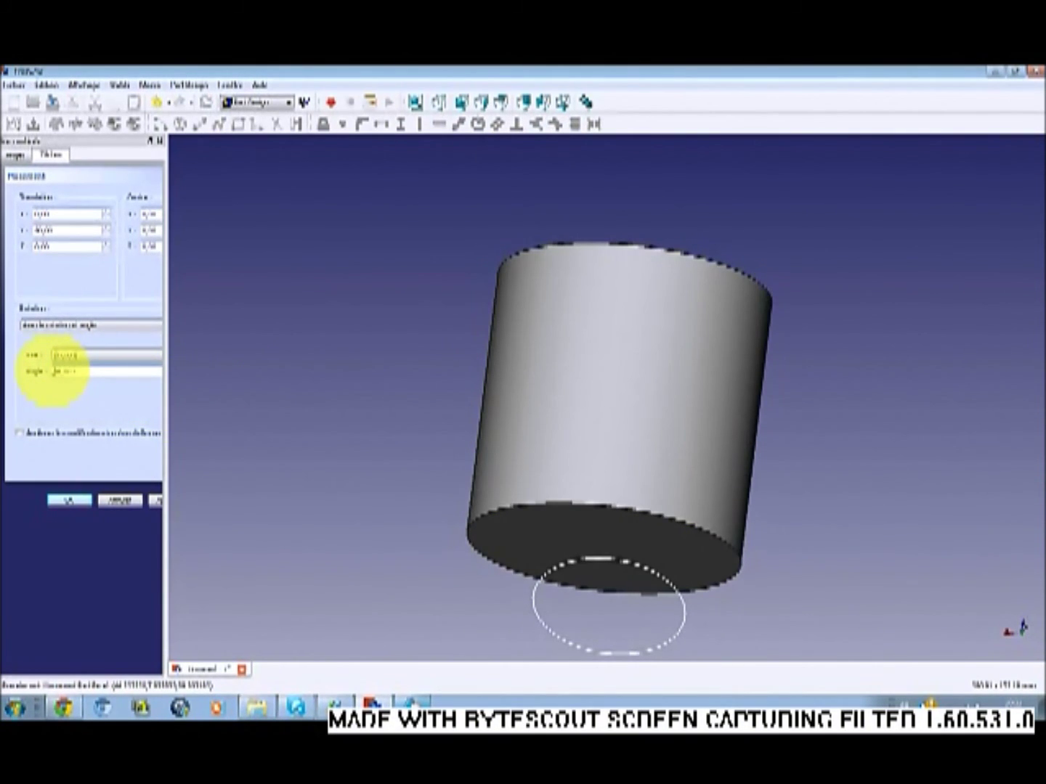
{"action": "type", "text": "-"}
{"action": "mouse_move", "coordinate": [545, 381]}
{"action": "middle_mouse_down"}
{"action": "mouse_move", "coordinate": [549, 537]}
{"action": "mouse_move", "coordinate": [853, 483]}
{"action": "mouse_move", "coordinate": [839, 467]}
{"action": "mouse_move", "coordinate": [869, 483]}
{"action": "middle_mouse_up"}
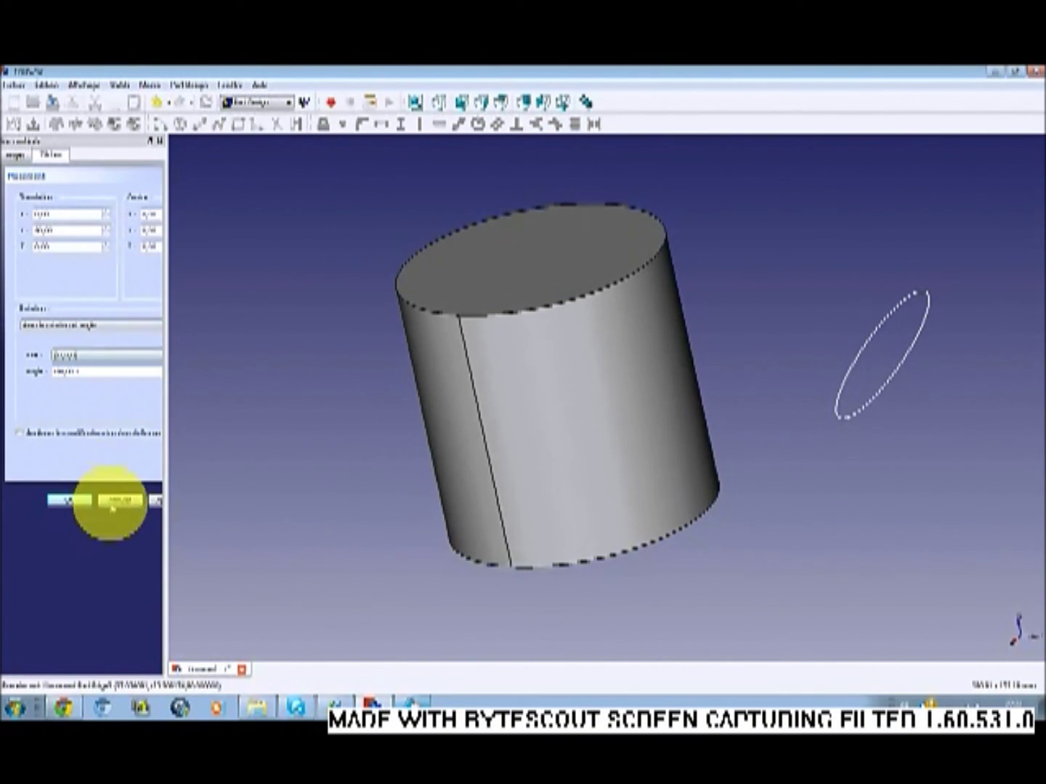
{"action": "left_click", "coordinate": [69, 501]}
Pad the rotated sketch, raising its length three increments, into a second cylinder
{"action": "left_click", "coordinate": [50, 156]}
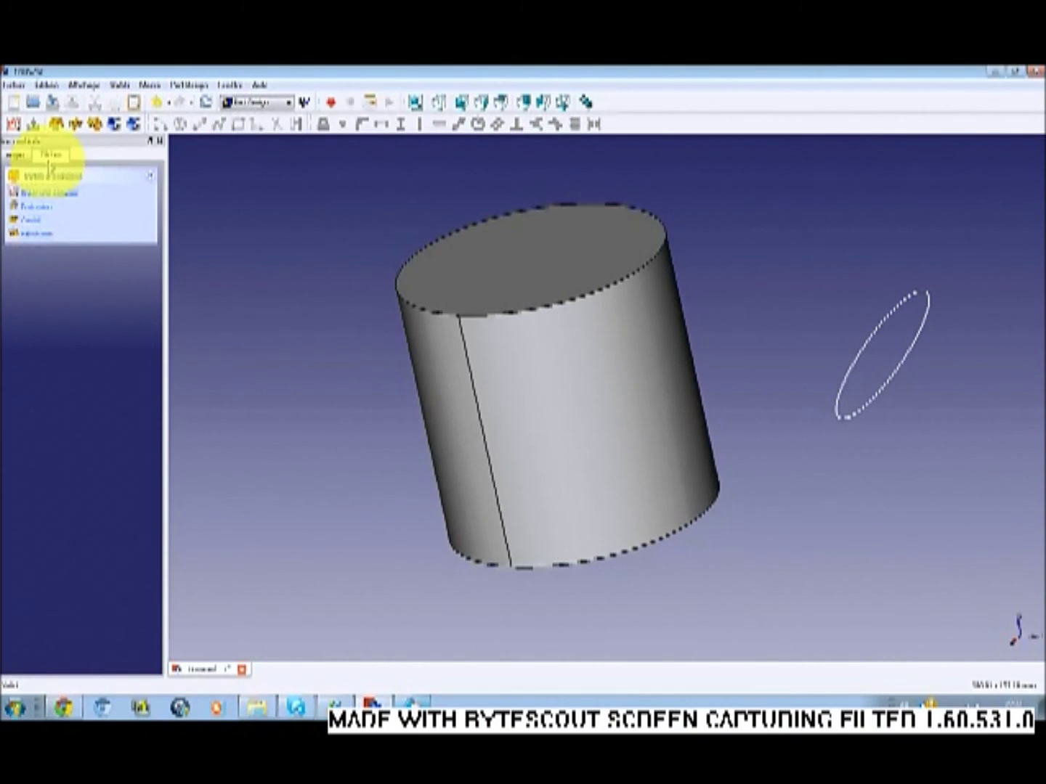
{"action": "left_click", "coordinate": [45, 209]}
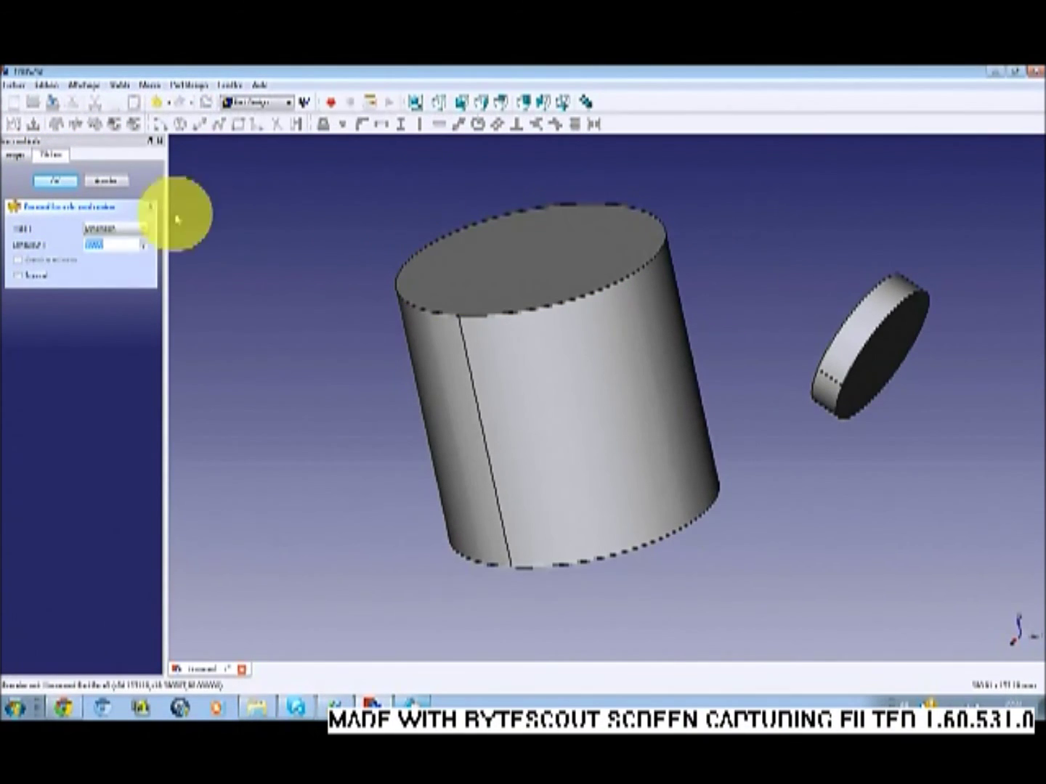
{"action": "left_click", "coordinate": [143, 242]}
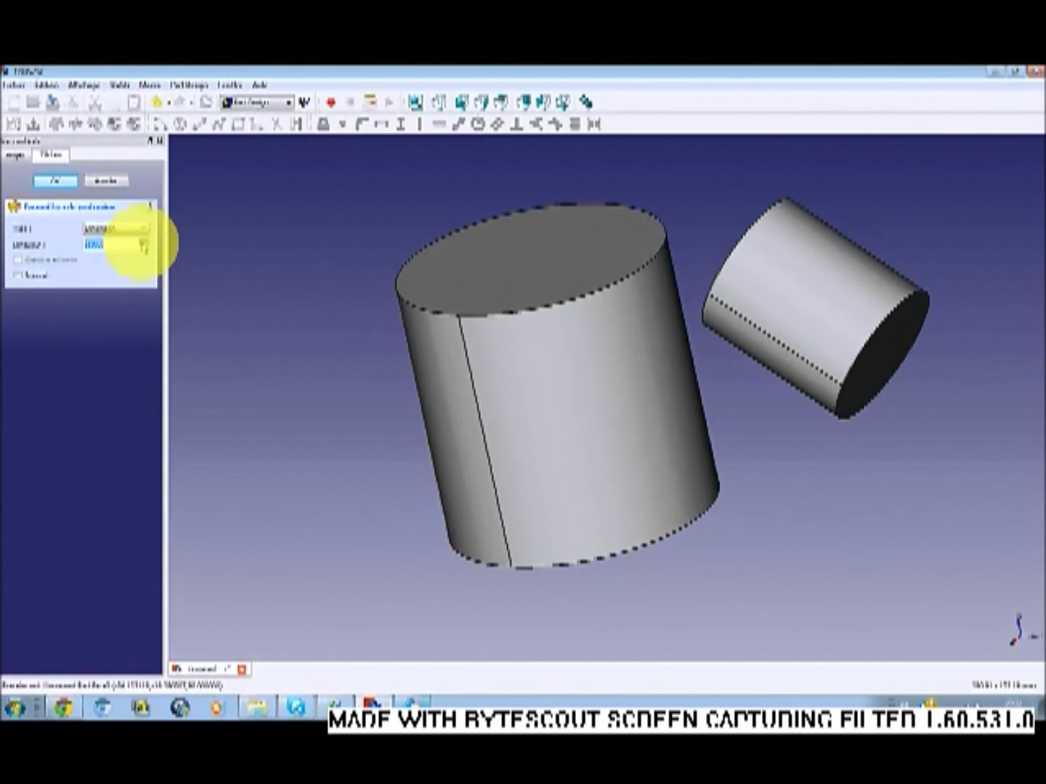
{"action": "left_click", "coordinate": [143, 242]}
{"action": "left_click", "coordinate": [143, 242]}
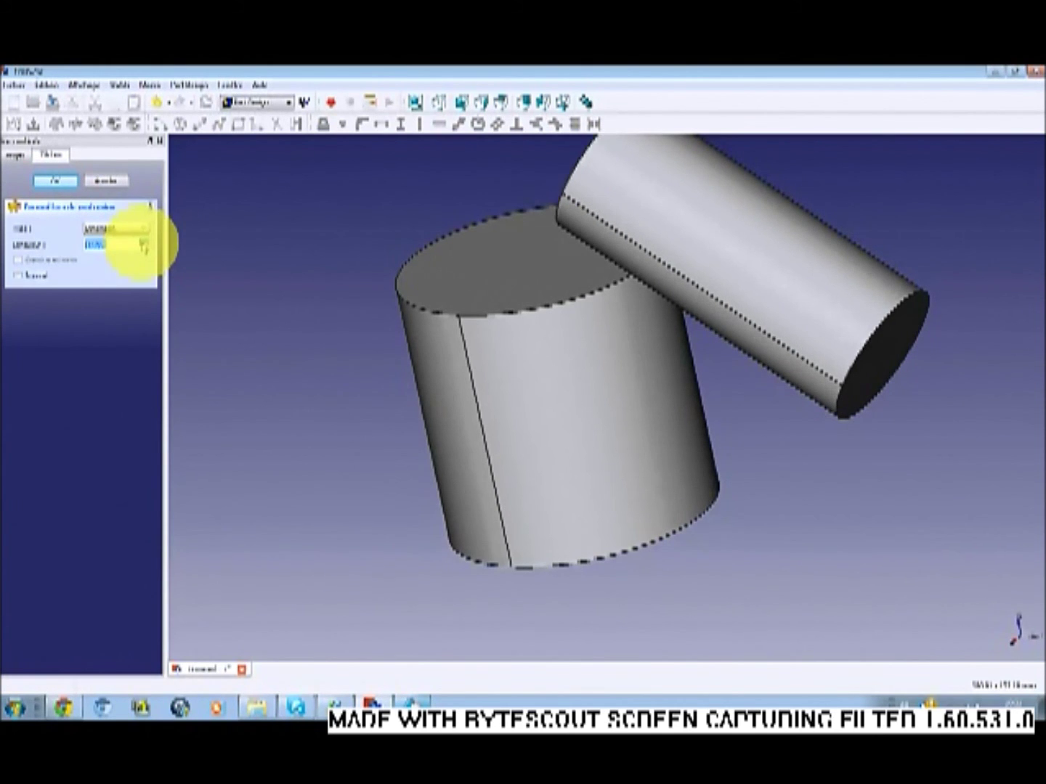
{"action": "mouse_move", "coordinate": [772, 177]}
{"action": "middle_mouse_down"}
{"action": "mouse_move", "coordinate": [865, 306]}
{"action": "mouse_move", "coordinate": [937, 284]}
{"action": "middle_mouse_up"}
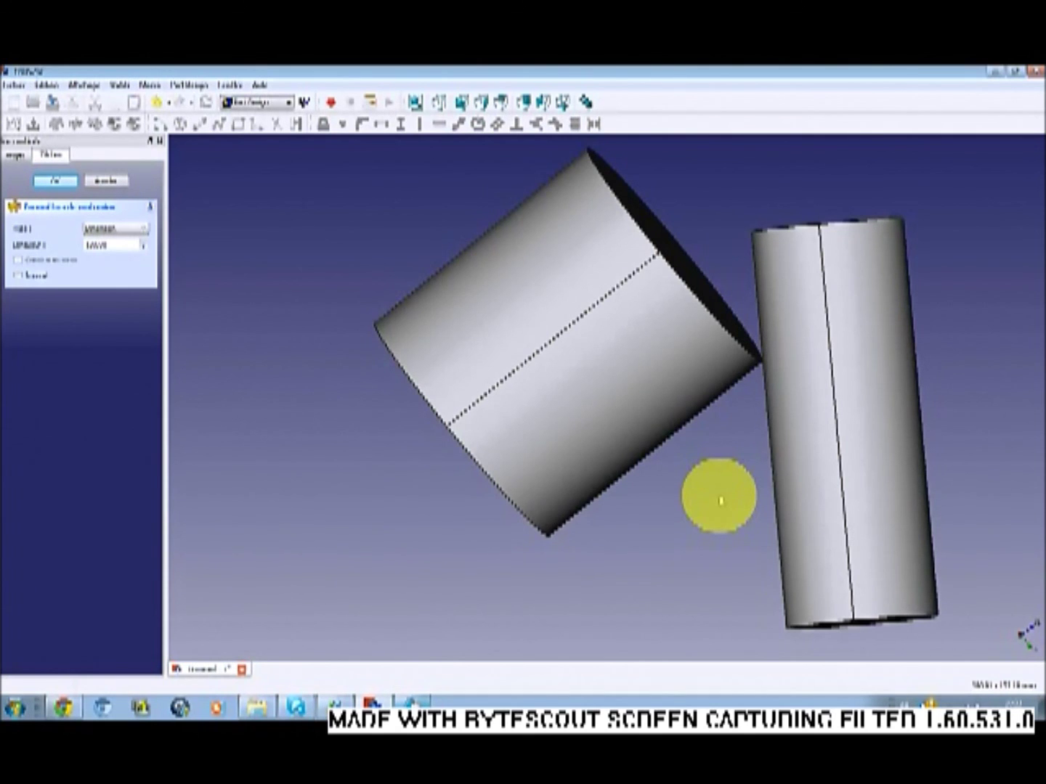
{"action": "left_click", "coordinate": [56, 181]}
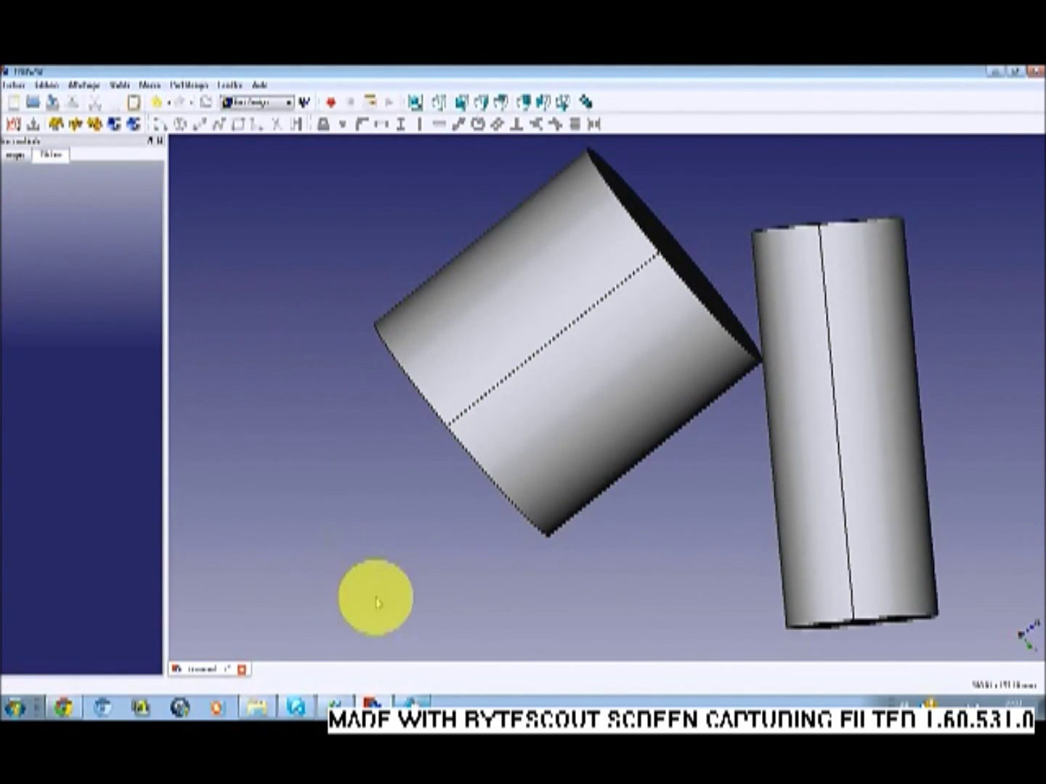